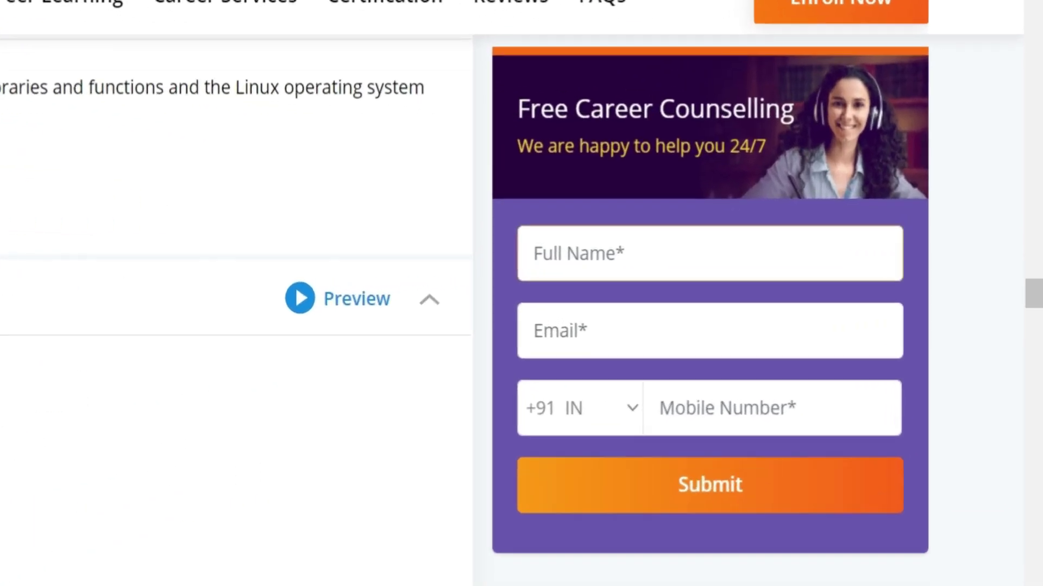
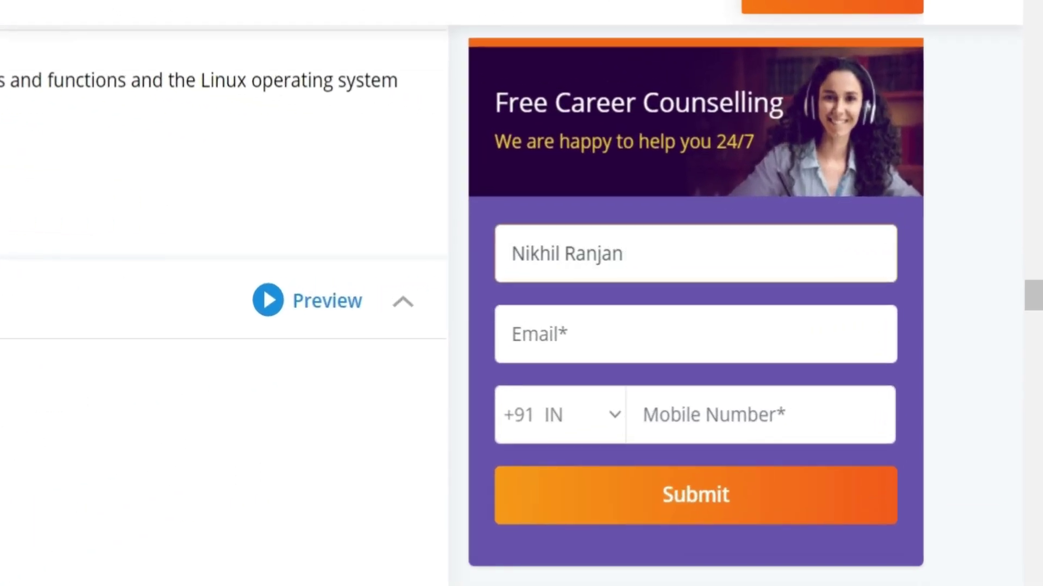
Step: Enter the full name and the plus-tagged Gmail address in the Free Career Counselling form
left_click(513, 334)
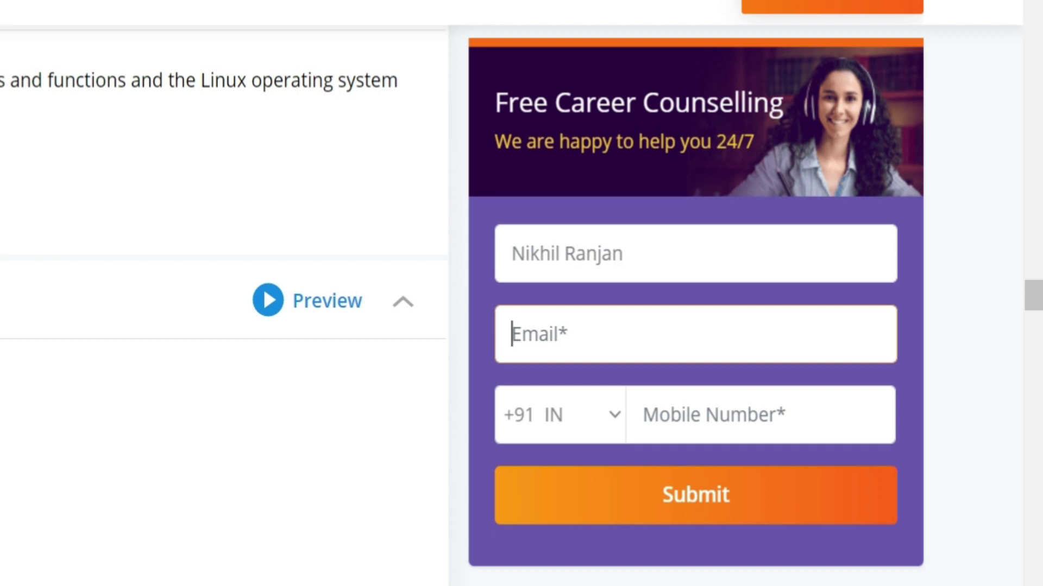
key("ctrl+v")
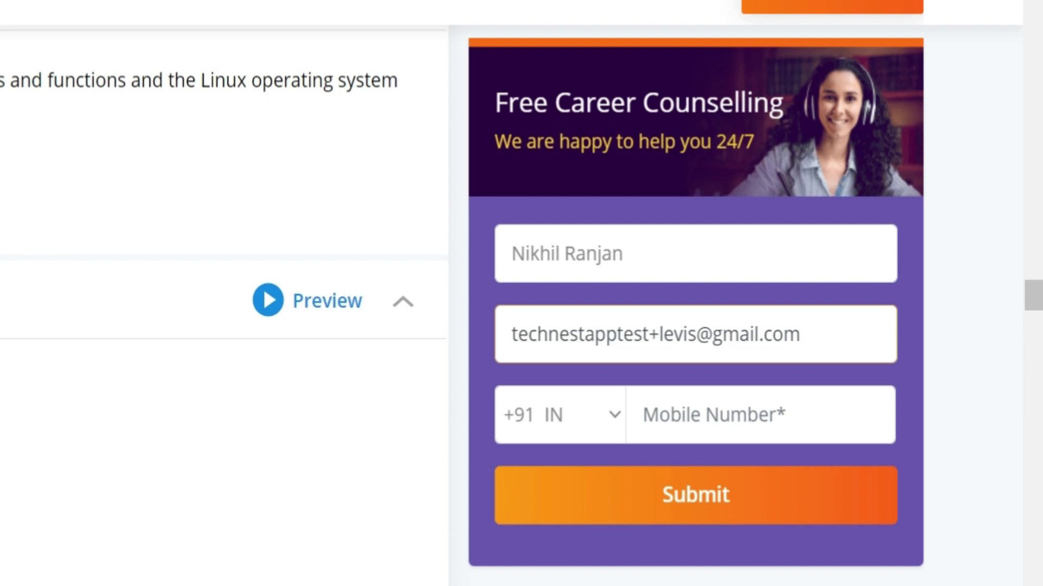
key("shift+Right")
key("shift+Right")
key("shift+Right")
key("shift+Right")
key("shift+Right")
key("shift+Right")
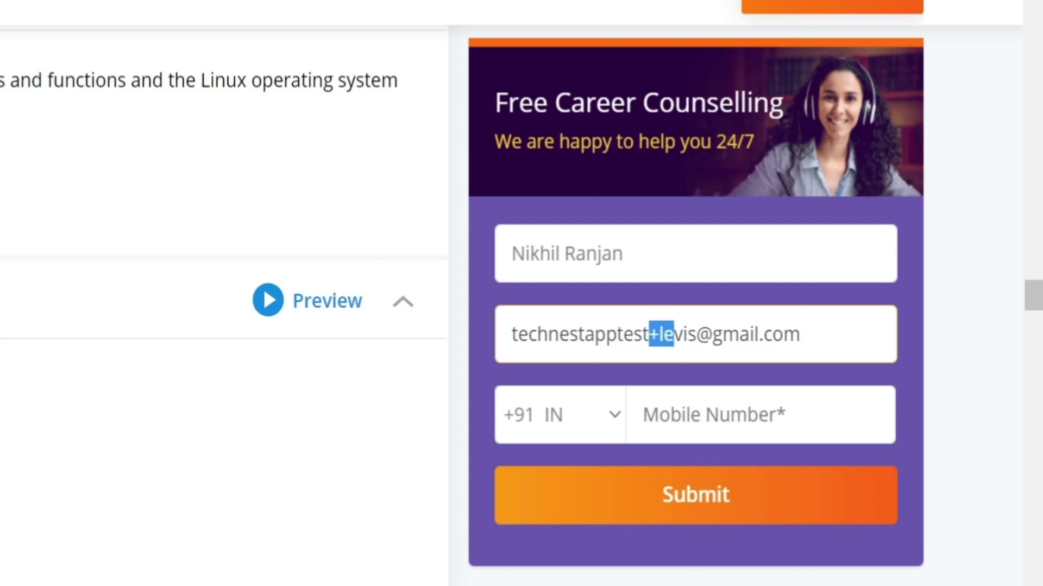
key("shift+Right")
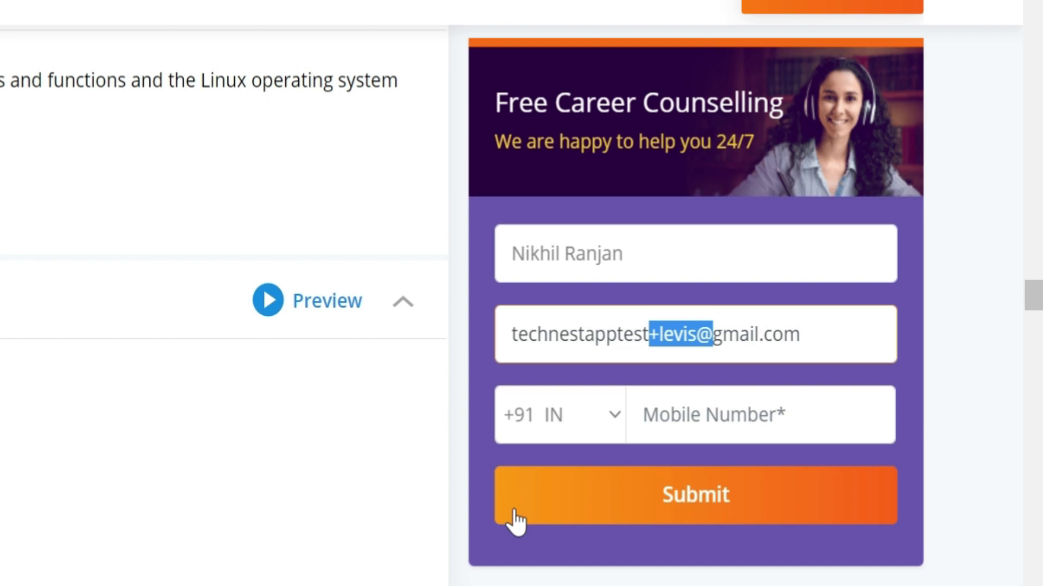
left_click(644, 415)
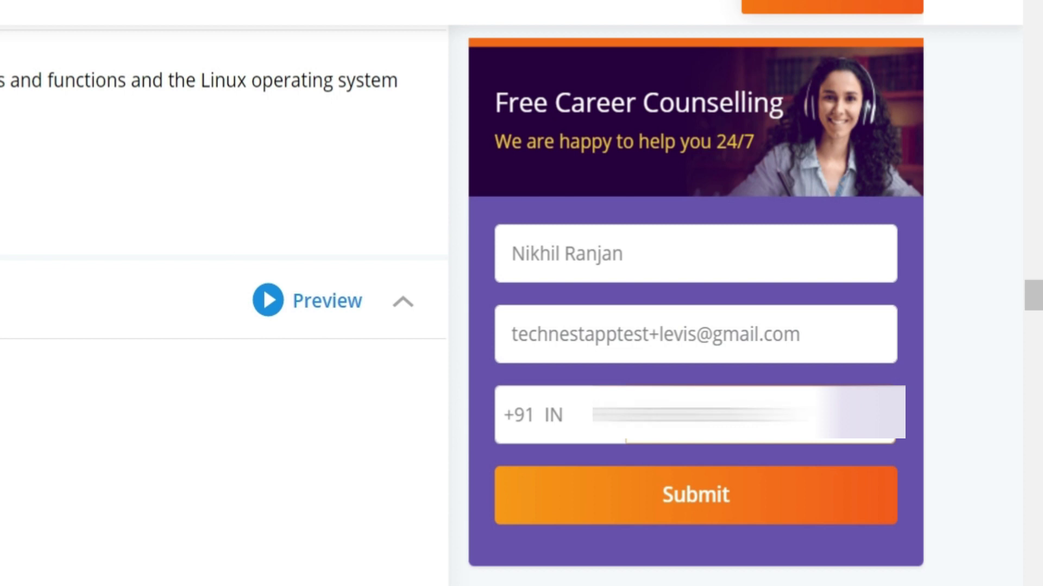
Step: Submit the counselling form and open the Welcome to Intellipaat message's recipient details
left_click(727, 508)
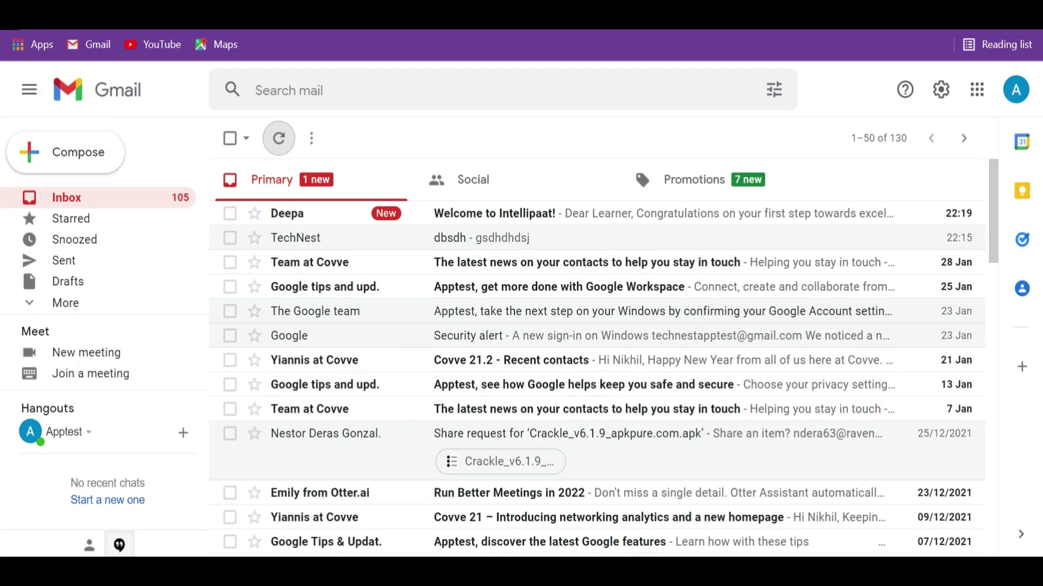
left_click(529, 223)
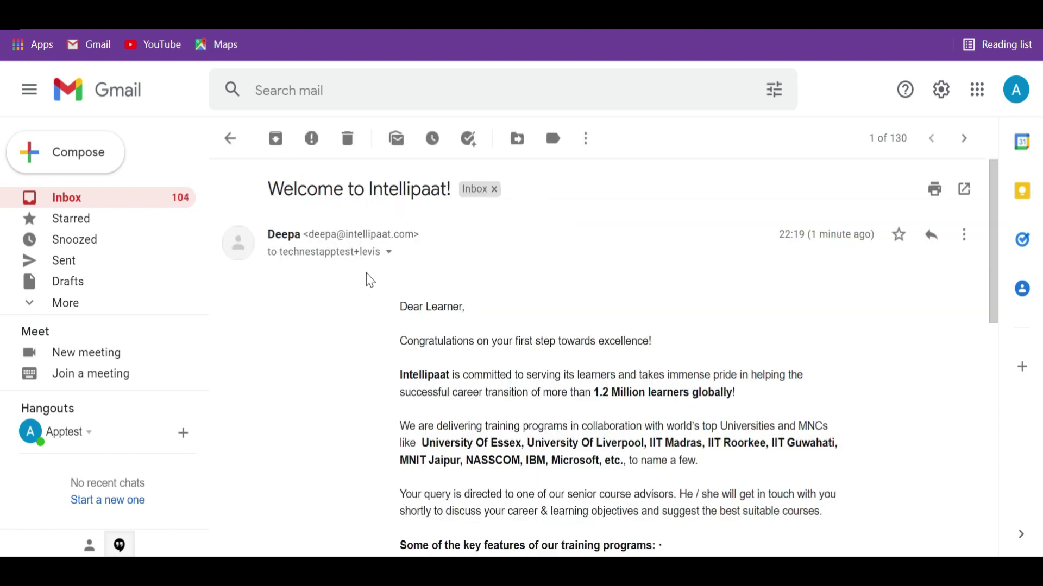
left_click(388, 252)
Step: Highlight the recipient address, confirming delivery to the plus-tagged address
left_click_drag(470, 301, 649, 308)
key("Escape")
left_click(389, 253)
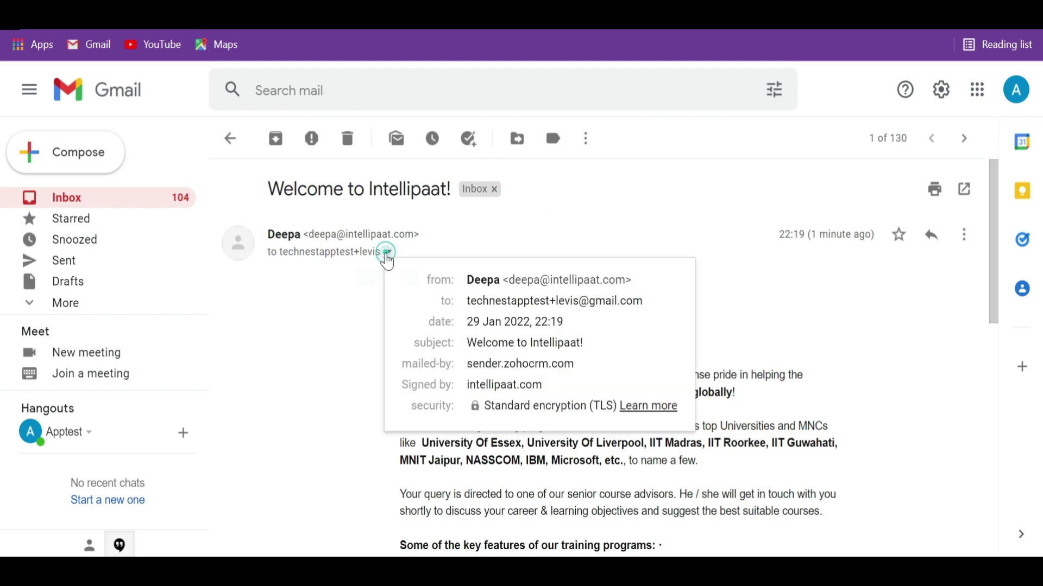
left_click_drag(468, 309, 652, 313)
key("ctrl+c")
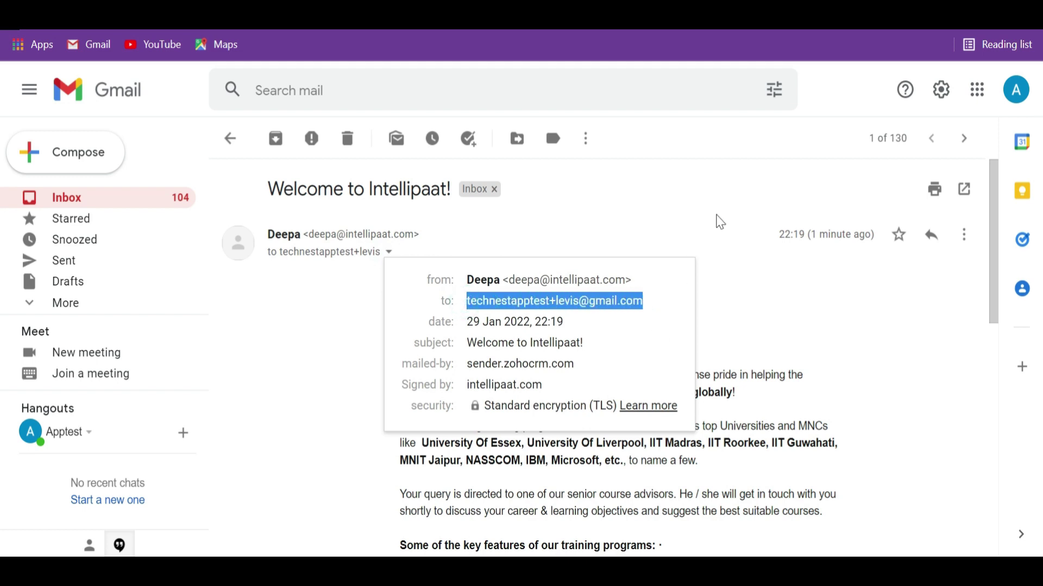
Step: Start a new message addressed to both the plus-tagged and the plain address
left_click(719, 221)
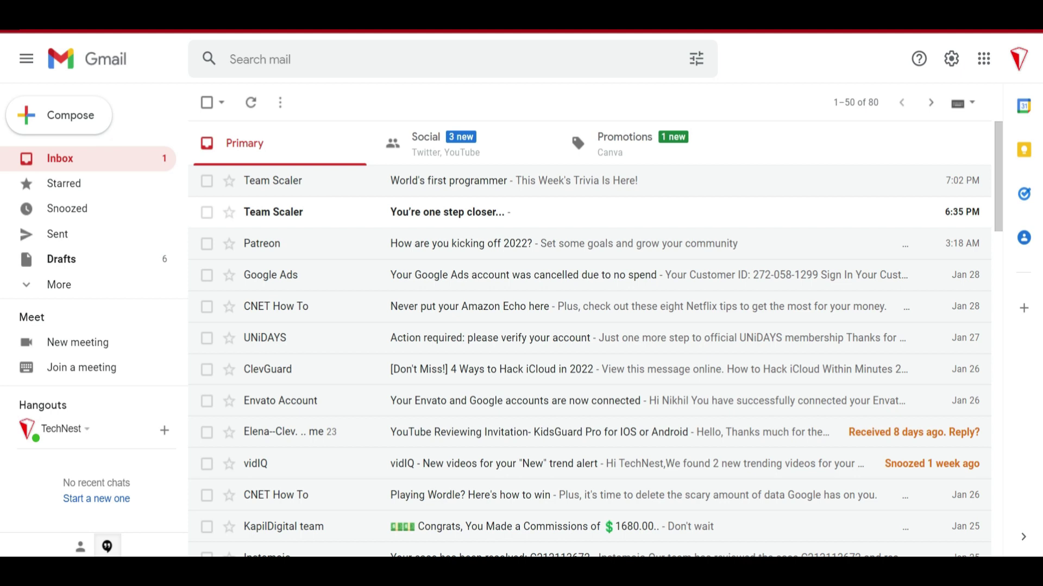
left_click(59, 115)
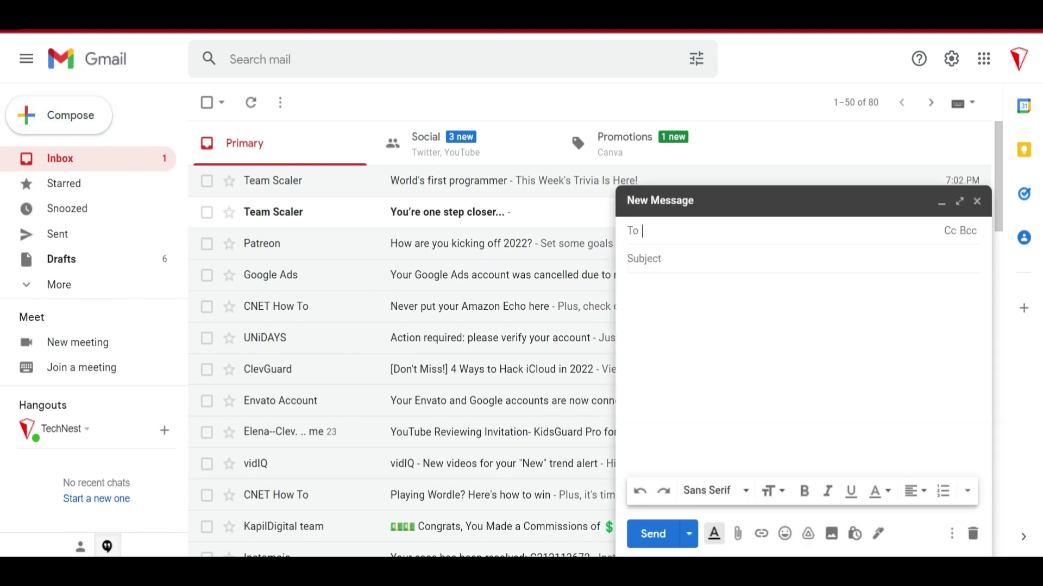
key("ctrl+v")
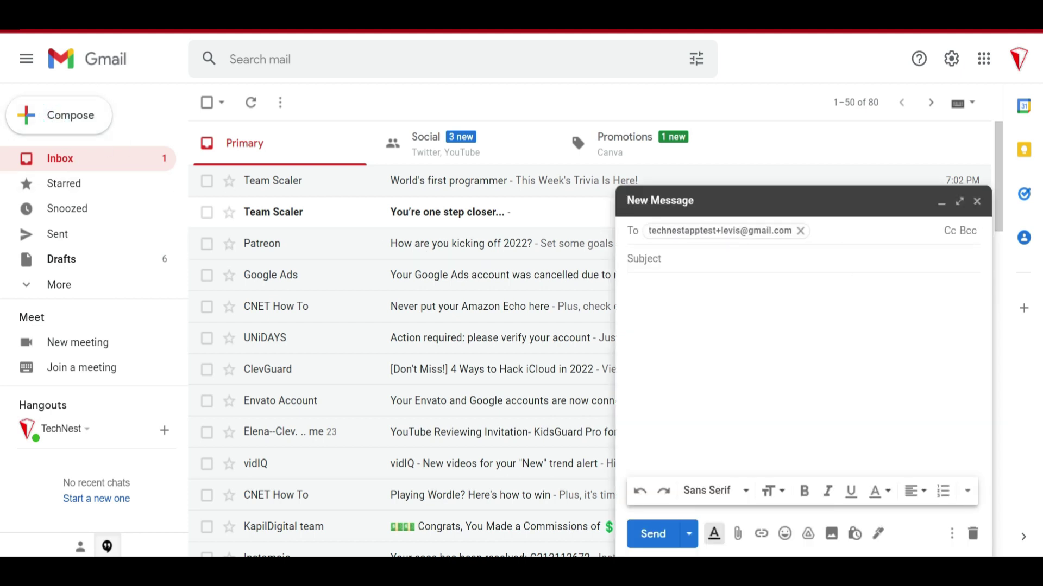
key("ctrl+v")
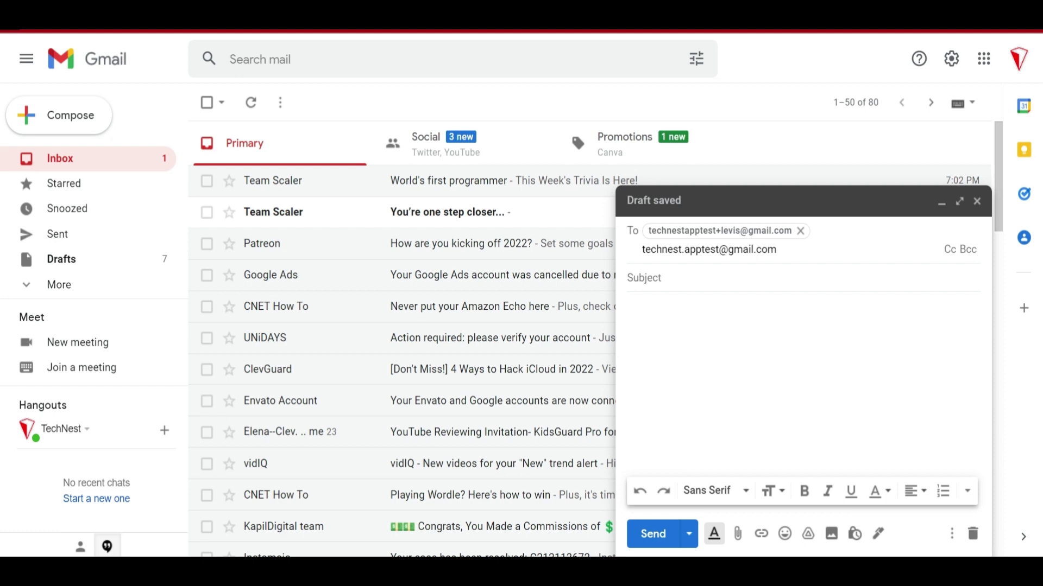
Step: Give it subject 'test' and body 'Please subscribe to my channel. :D', then send it
left_click(643, 278)
type("test")
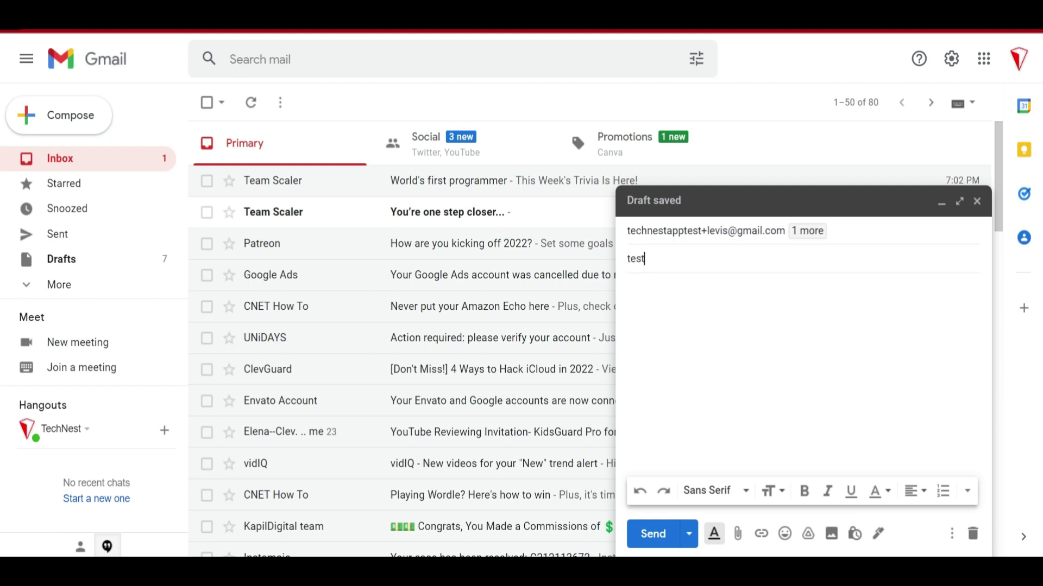
key("Tab")
type("Please subscribe to my channel. :D")
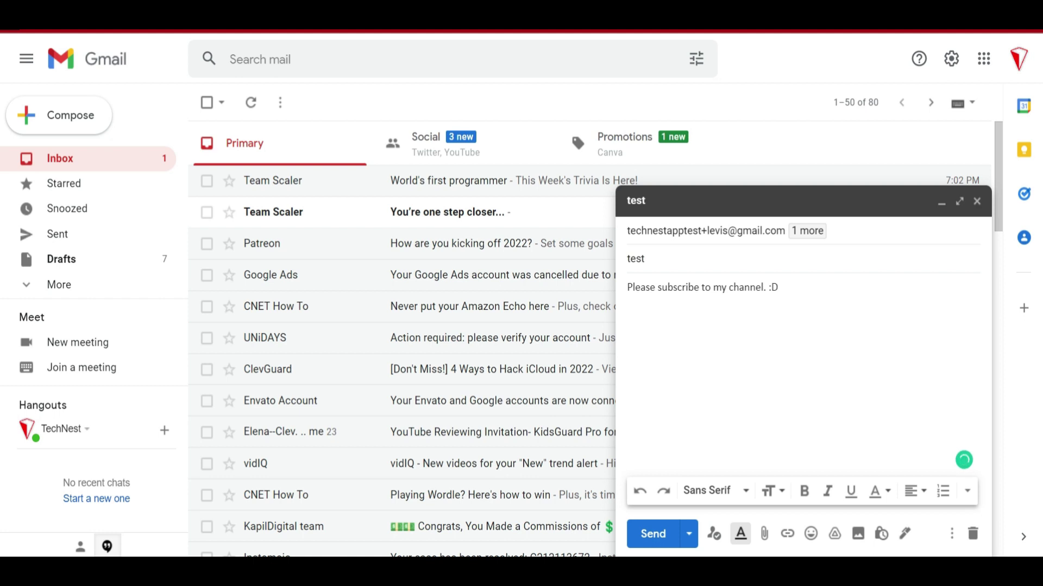
left_click(652, 534)
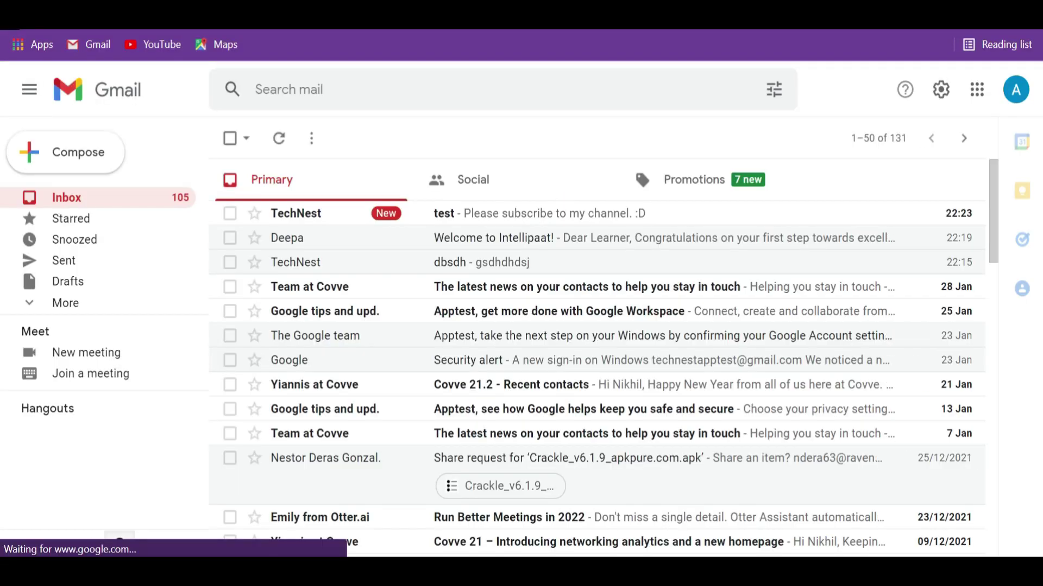
Step: Open the received test message, highlight its plus-tagged recipient, and search mail for that address
left_click(473, 209)
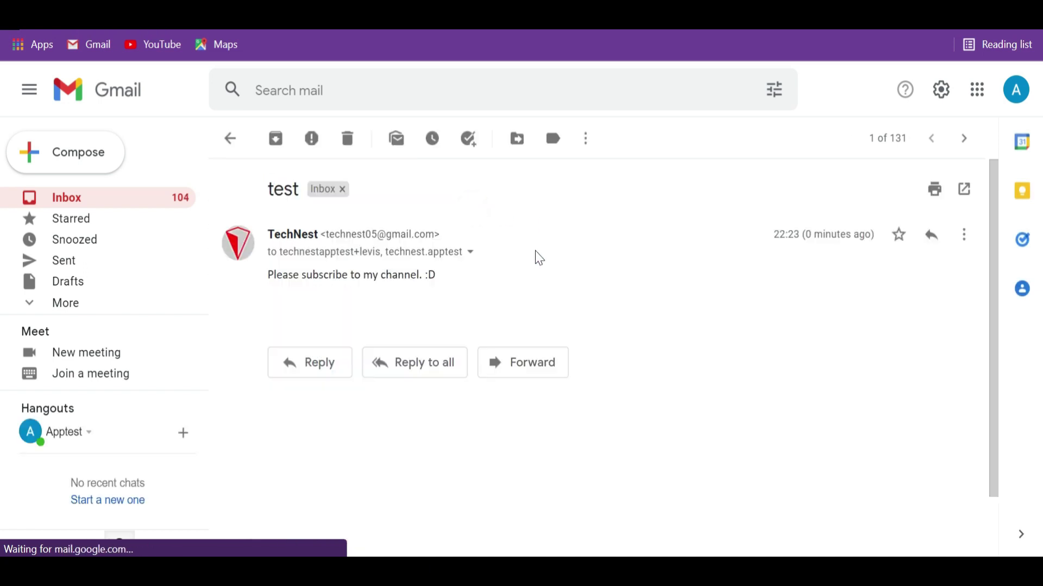
left_click_drag(260, 278, 393, 290)
left_click(455, 292)
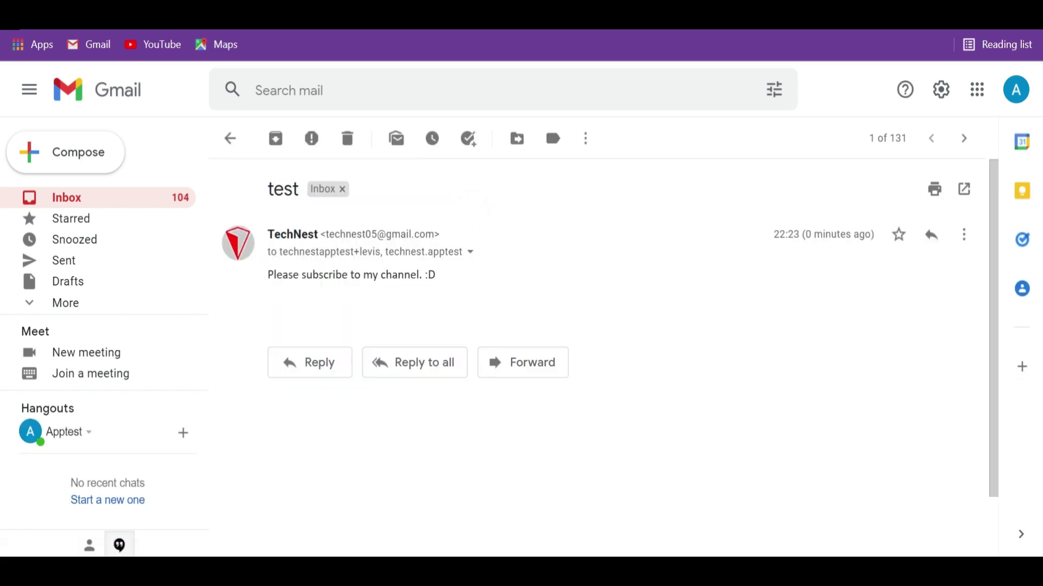
left_click(470, 252)
left_click_drag(550, 302, 733, 303)
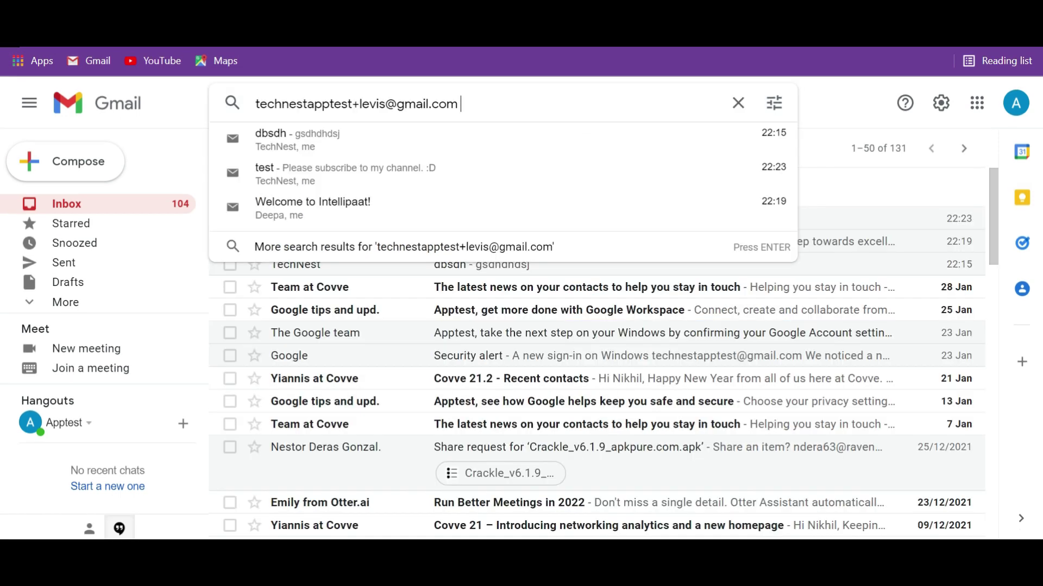
key("Return")
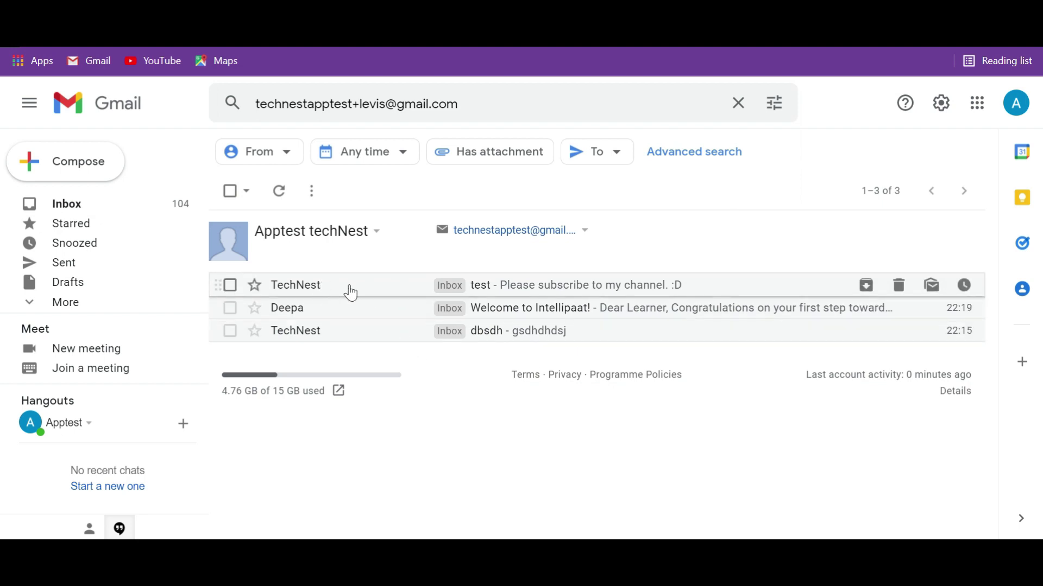
Step: Open the test result, then undo sending the Document message with Get it from here.pdf
left_click(371, 287)
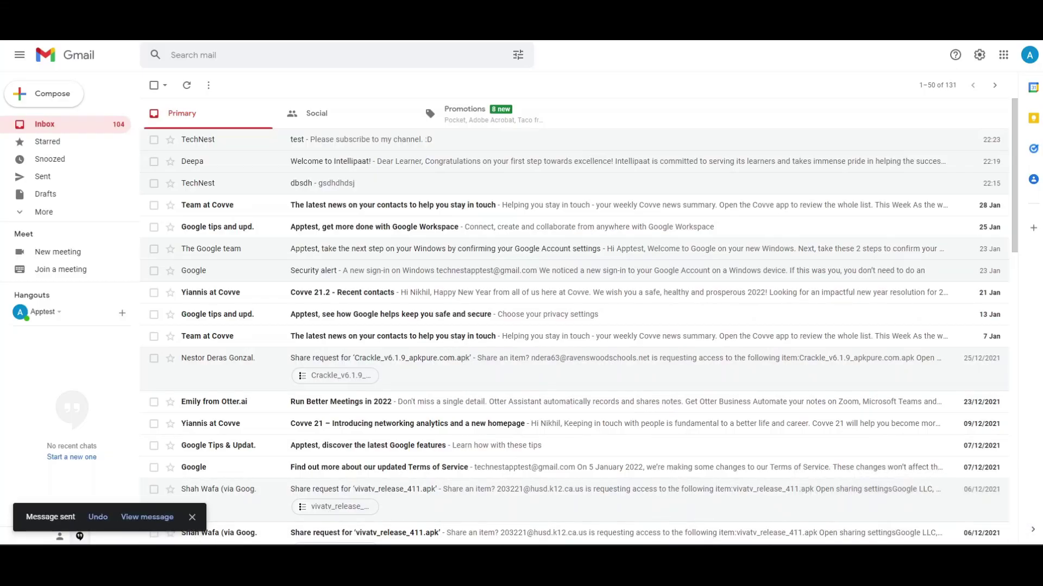
left_click(98, 517)
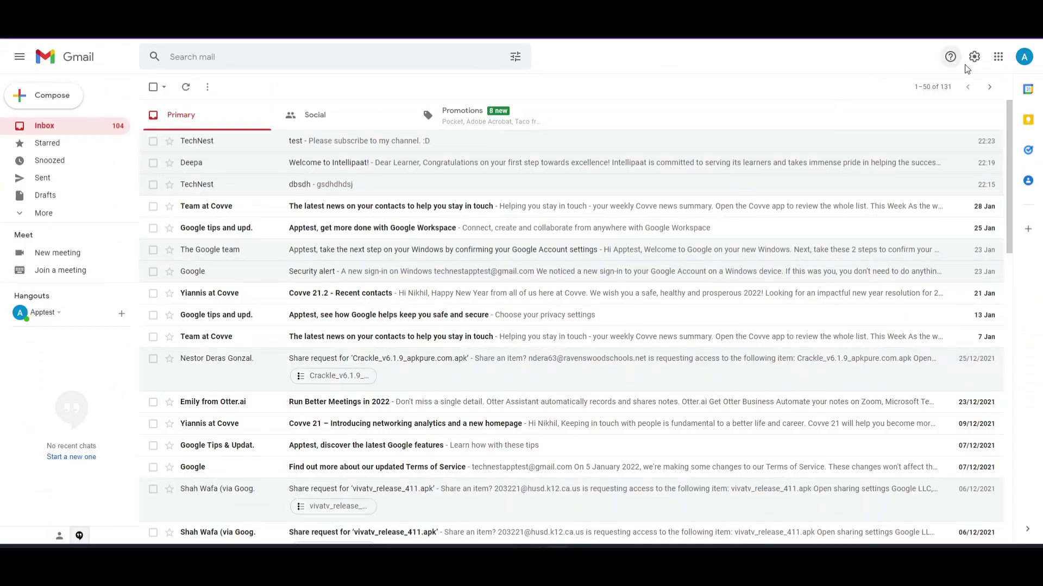
Step: Set the Undo Send cancellation period to 30 seconds in General settings and save changes
left_click(975, 62)
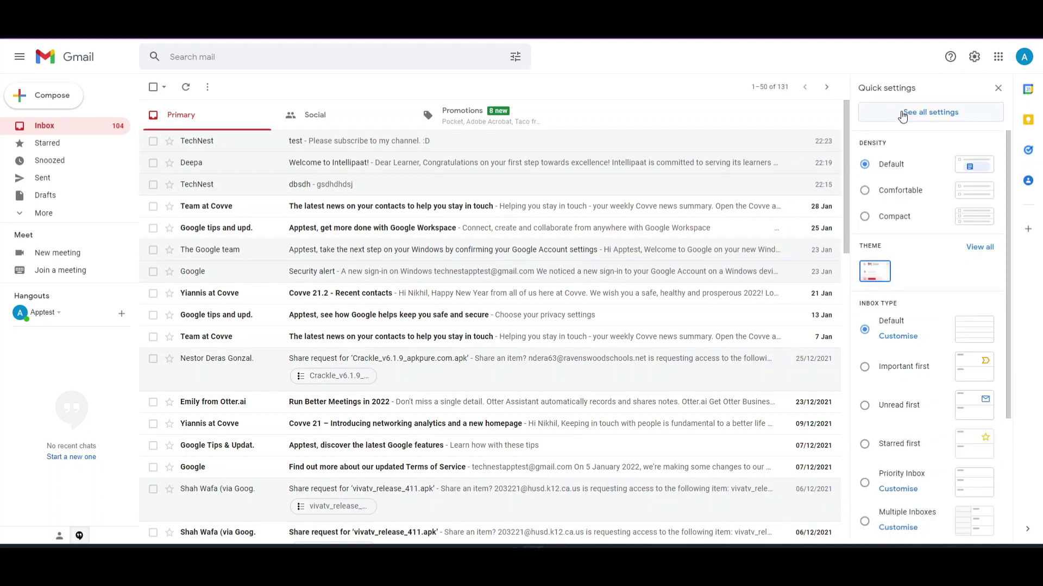
left_click(947, 114)
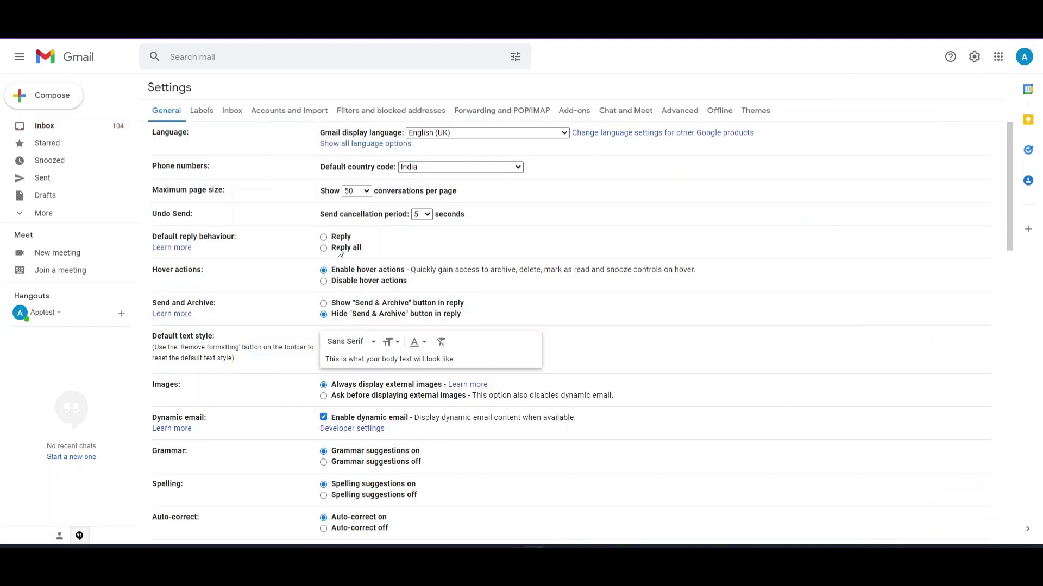
left_click_drag(194, 215, 171, 214)
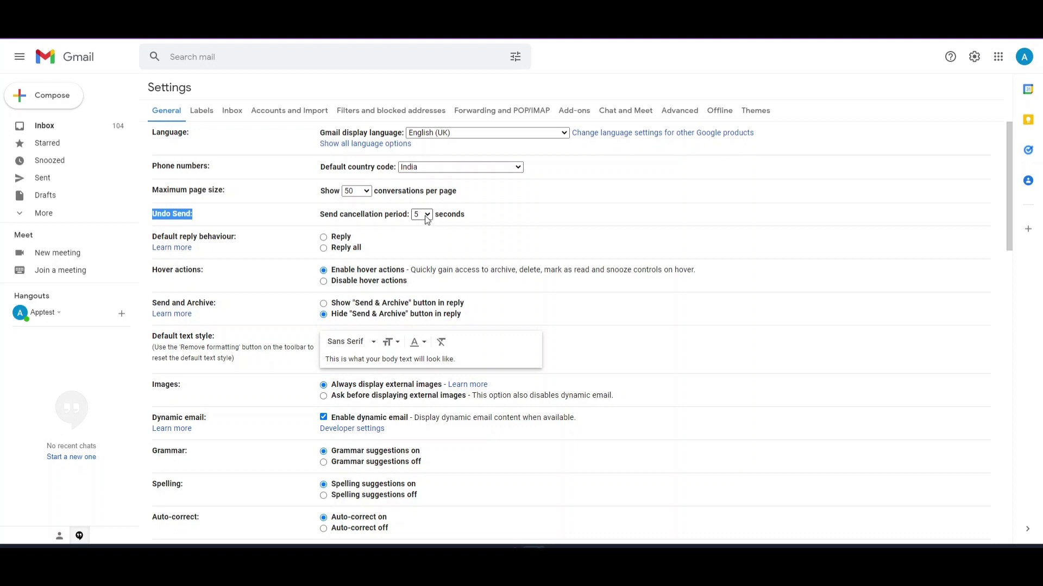
left_click(427, 216)
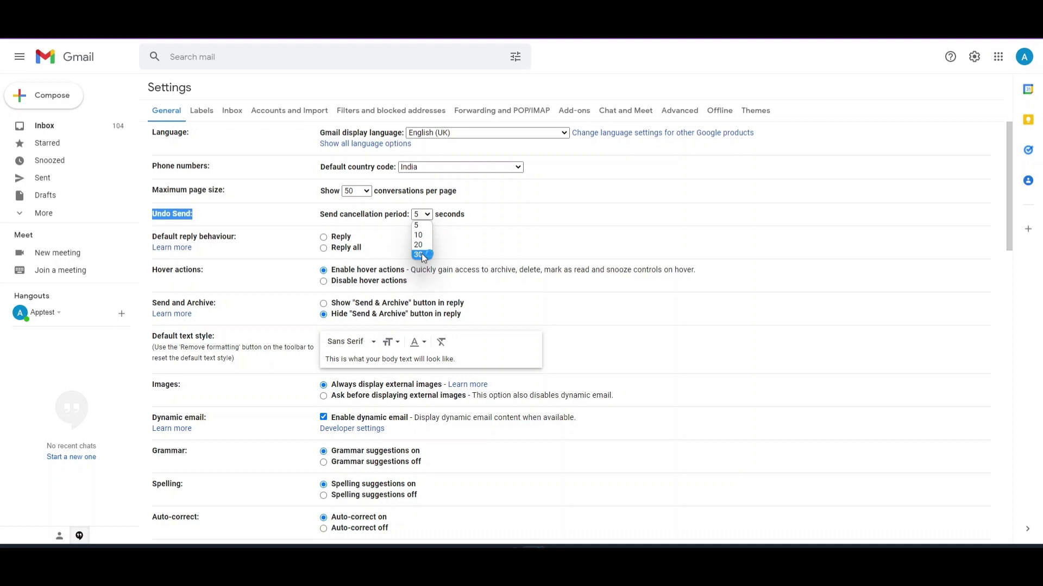
left_click(422, 255)
scroll(511, 247, "down", 15)
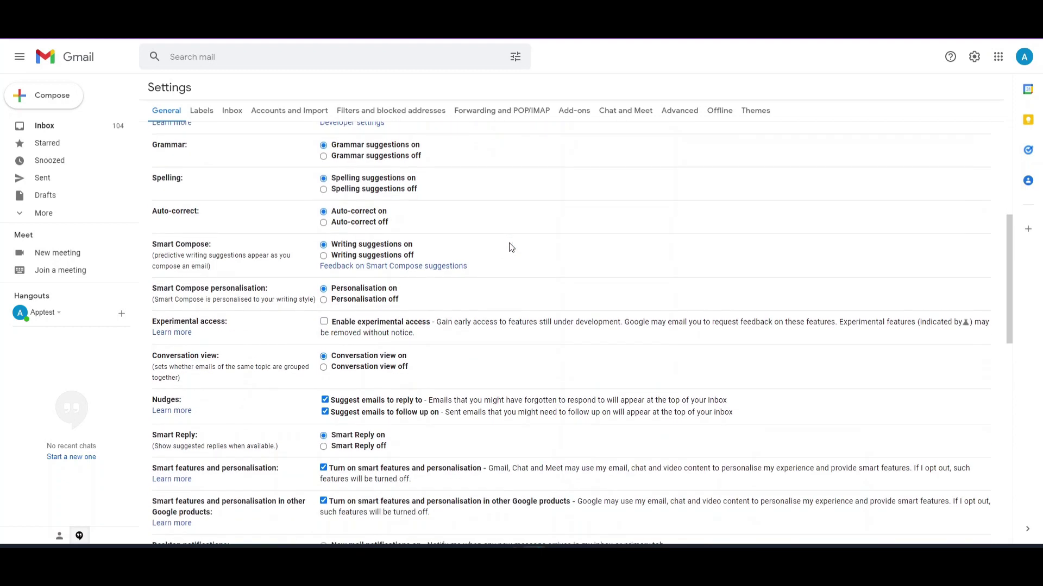
left_click(572, 488)
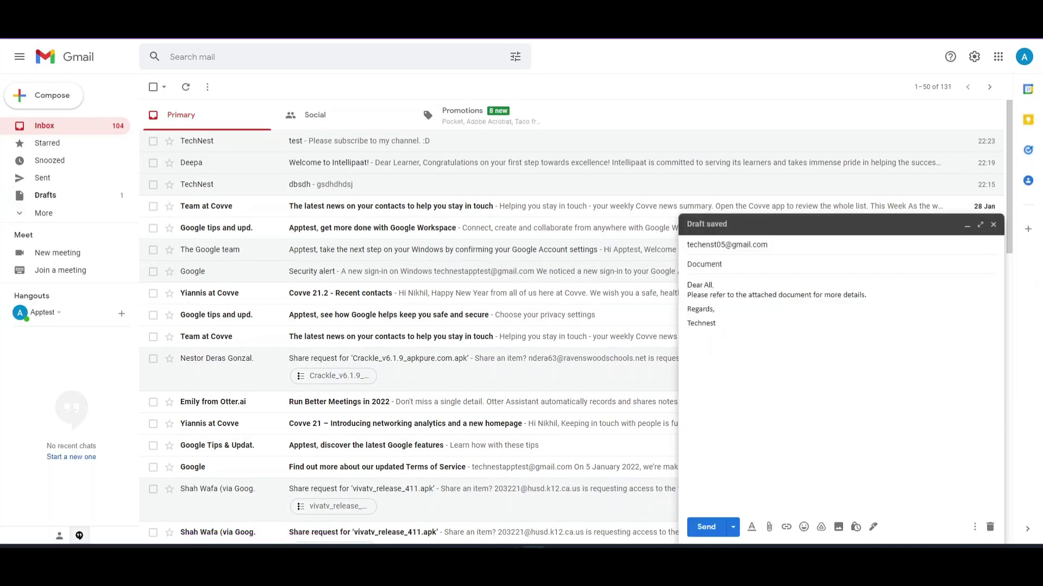
Step: Send the Document draft, undo the send, and attach Get it from here.pdf
left_click(706, 529)
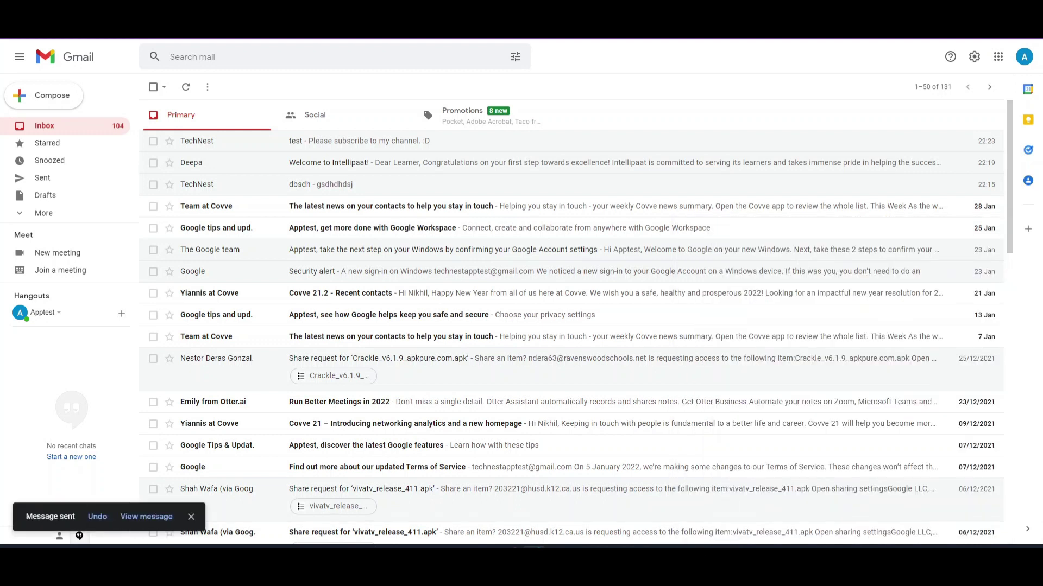
left_click(98, 517)
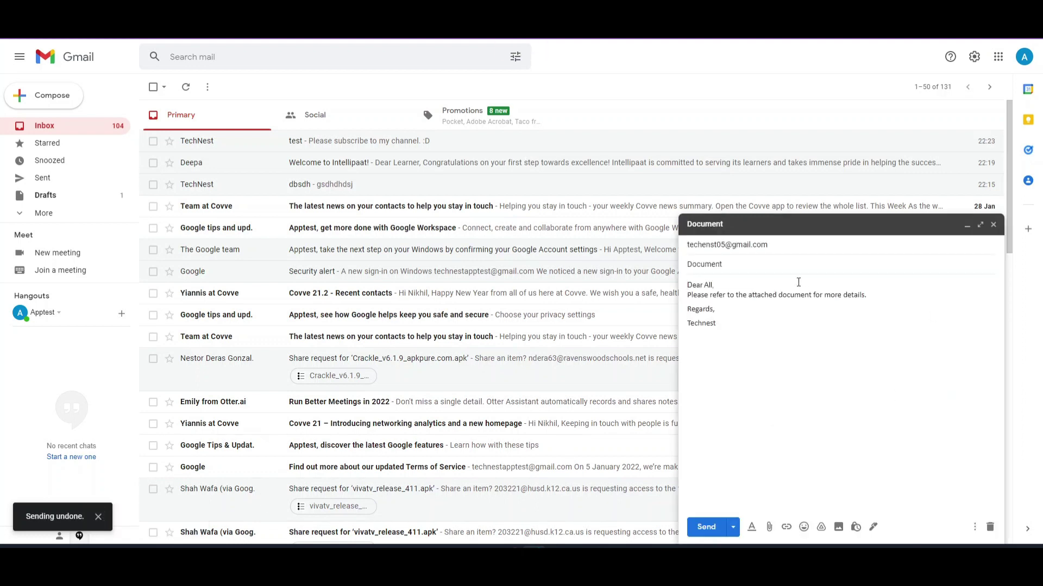
left_click(770, 527)
left_click(254, 163)
left_click(421, 259)
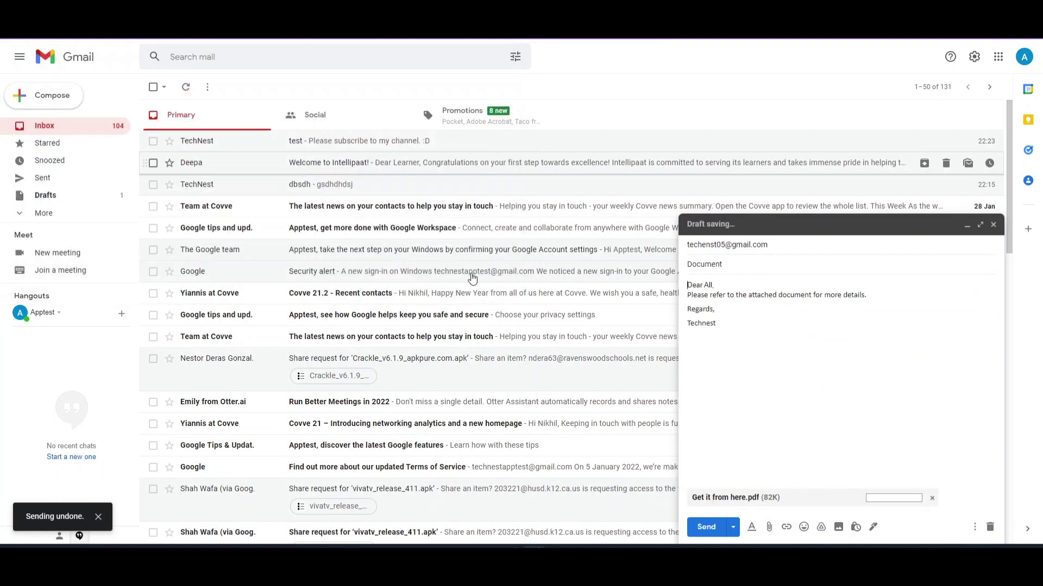
Step: Send the email with the PDF and open the received downloads message
left_click(704, 529)
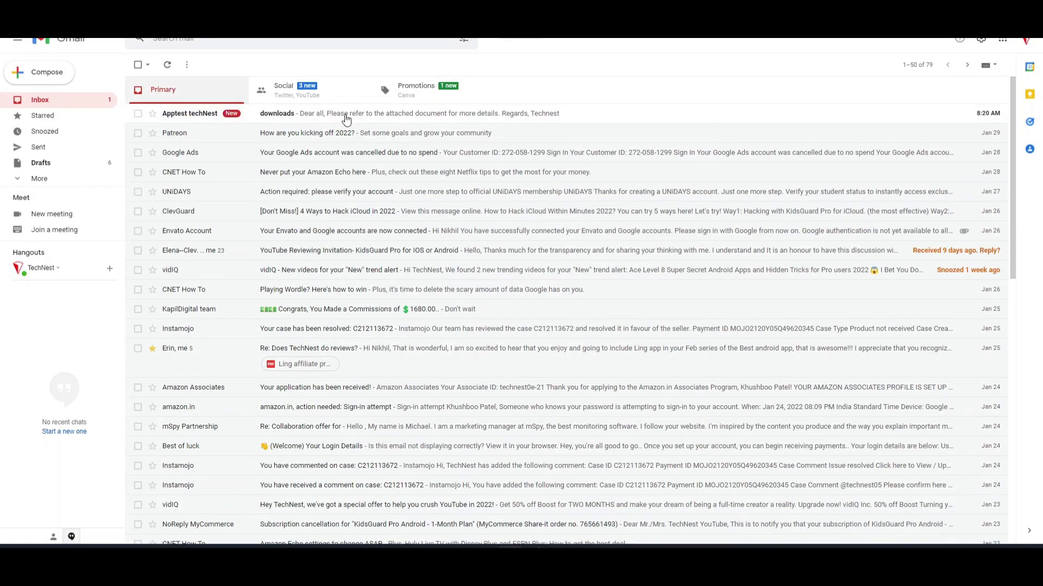
left_click(354, 115)
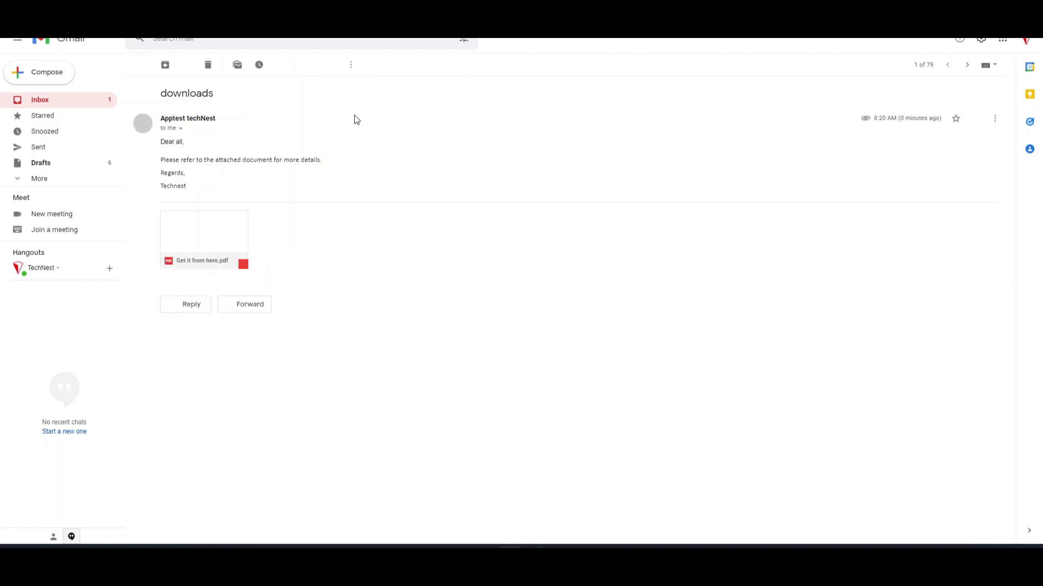
mouse_move(223, 248)
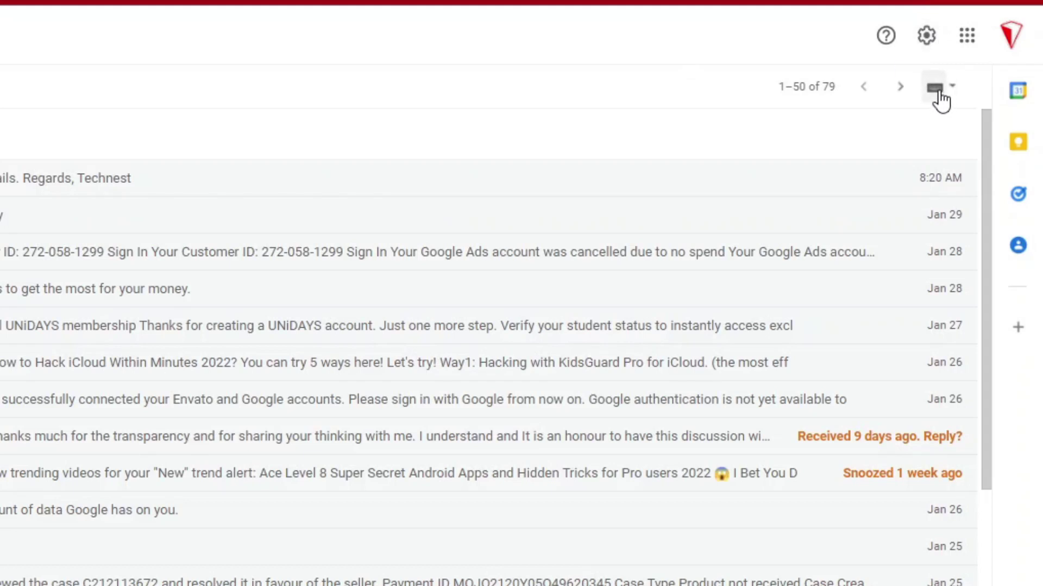
Step: Add Hindi in Input Tools Settings and switch the typing input to हिन्दी
left_click(952, 88)
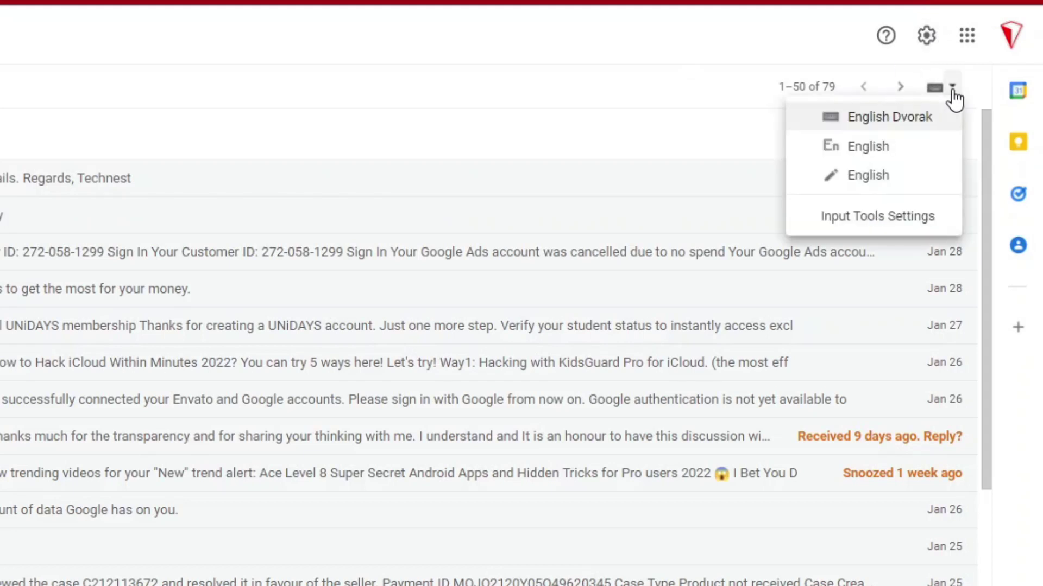
left_click(865, 216)
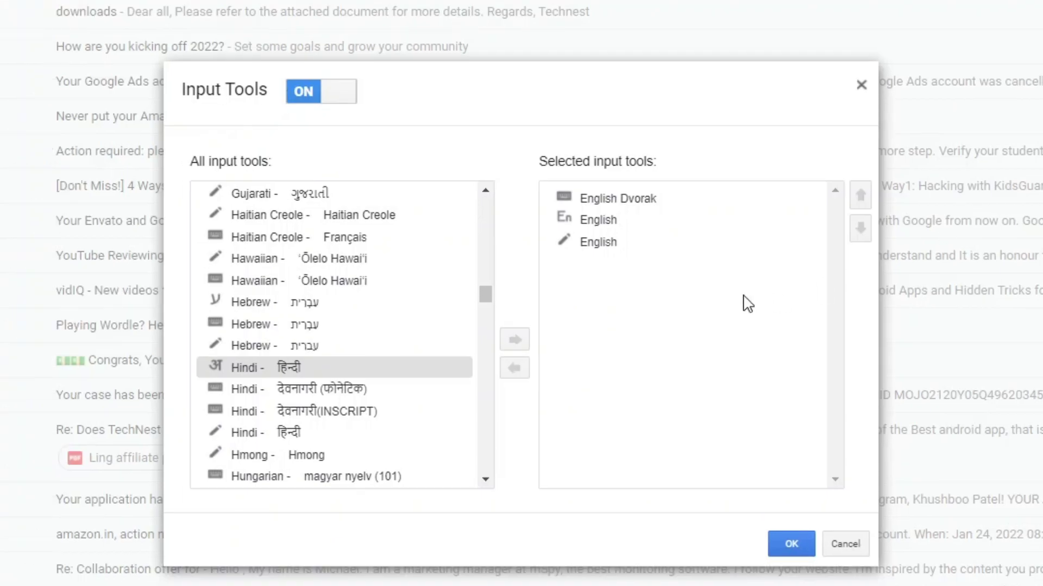
scroll(369, 263, "up", 3)
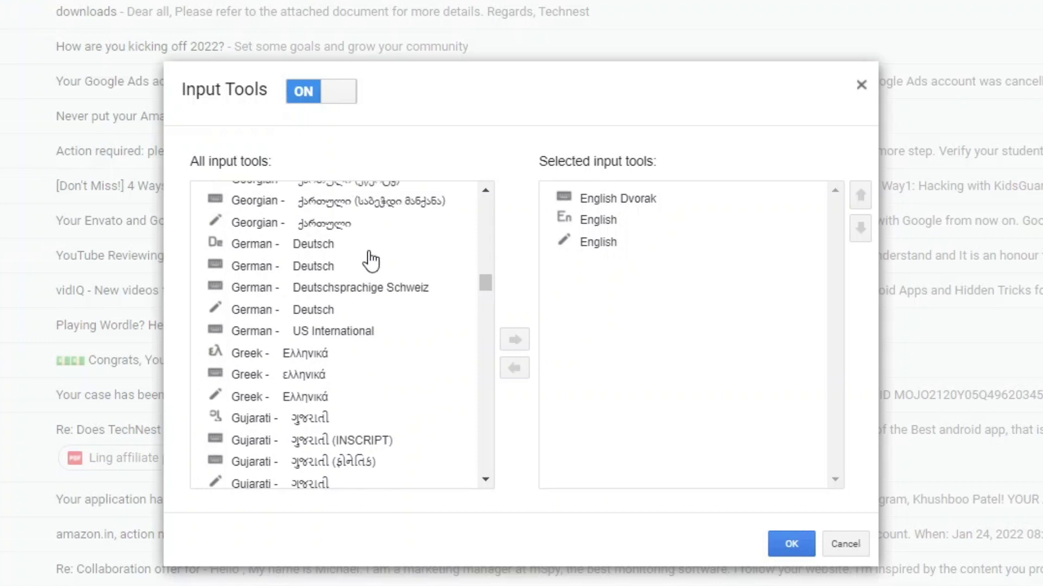
scroll(372, 256, "down", 7)
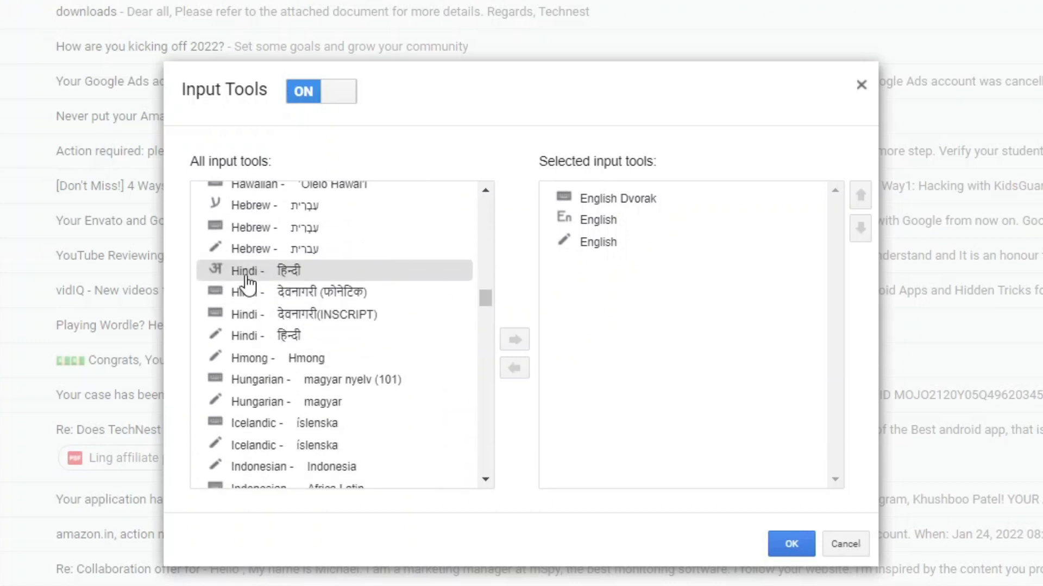
left_click(250, 273)
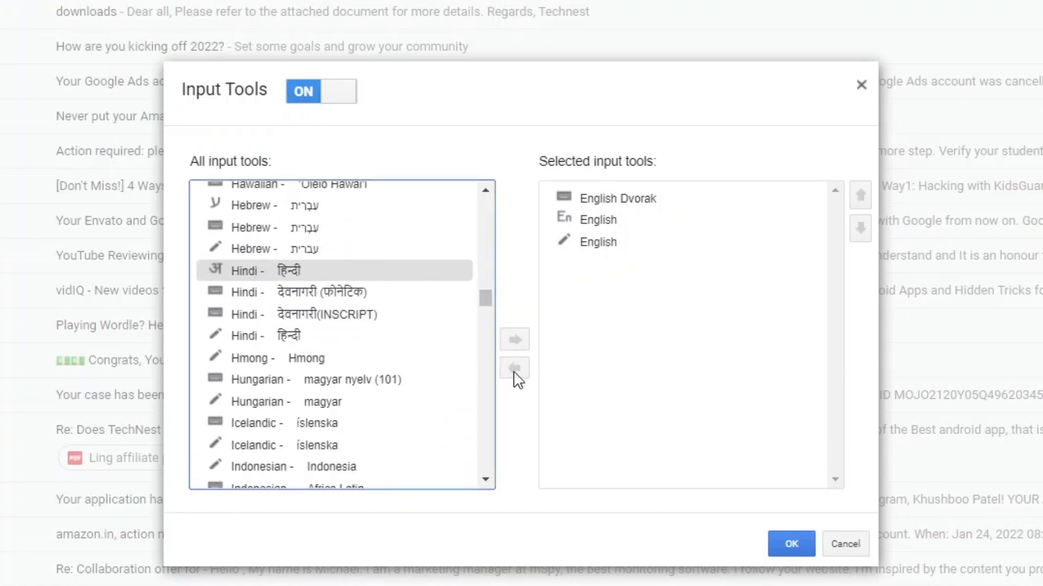
left_click(516, 341)
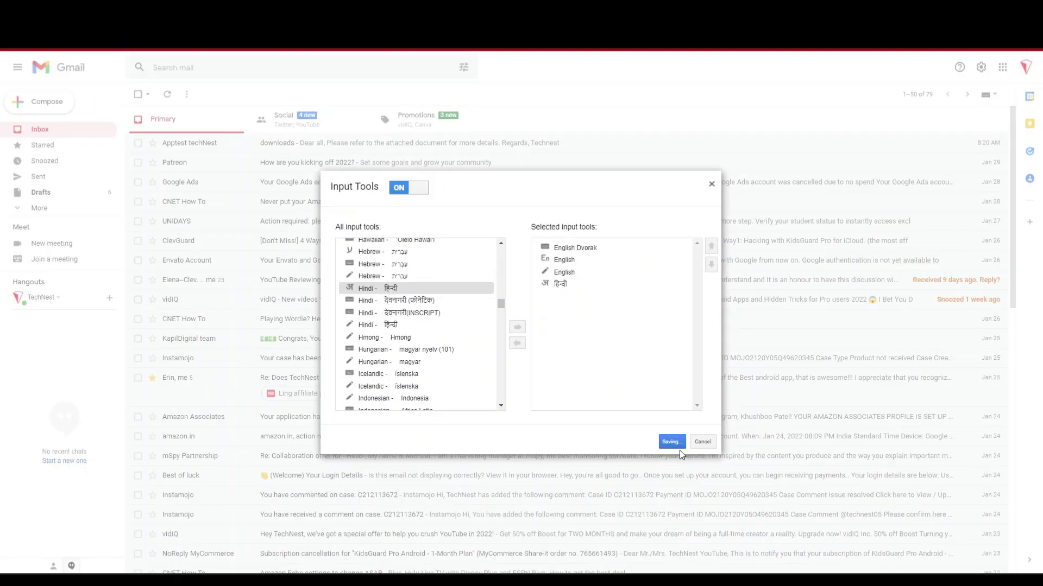
left_click(797, 543)
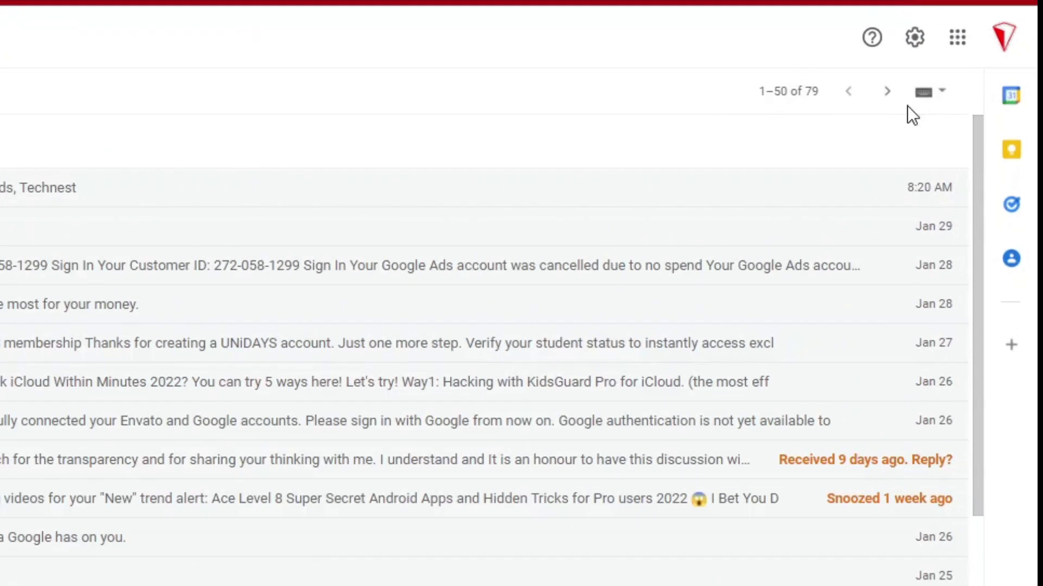
left_click(943, 92)
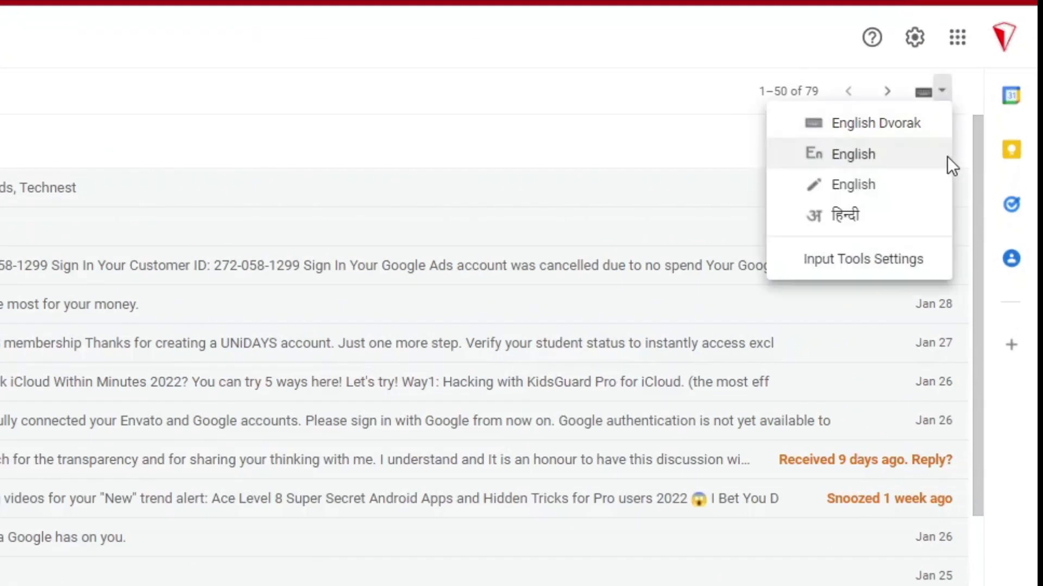
left_click(849, 216)
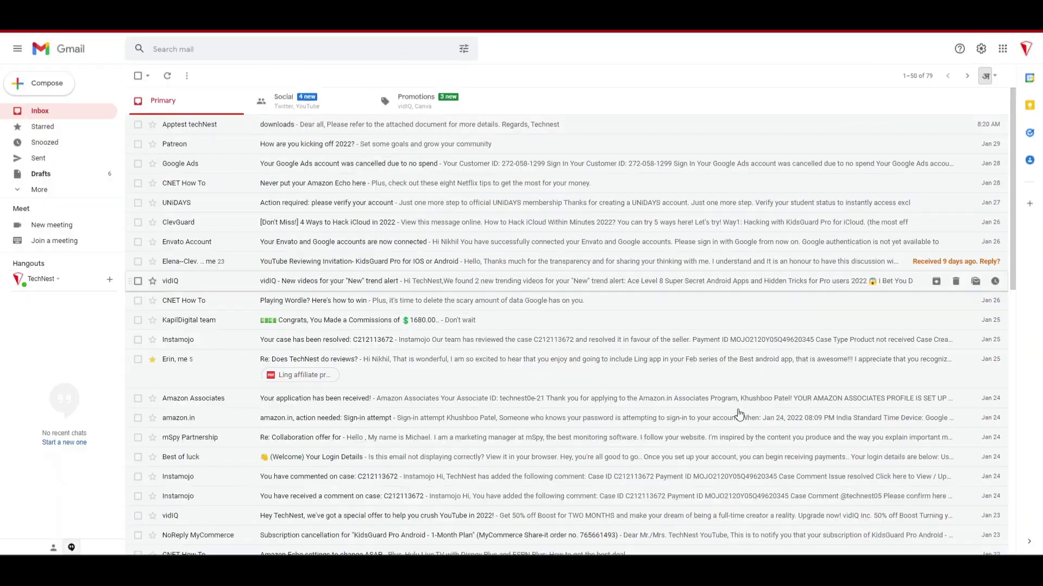
Step: Compose a new message and transliterate 'Aap kaise ho' into आप कैसे हो in the body
left_click(51, 82)
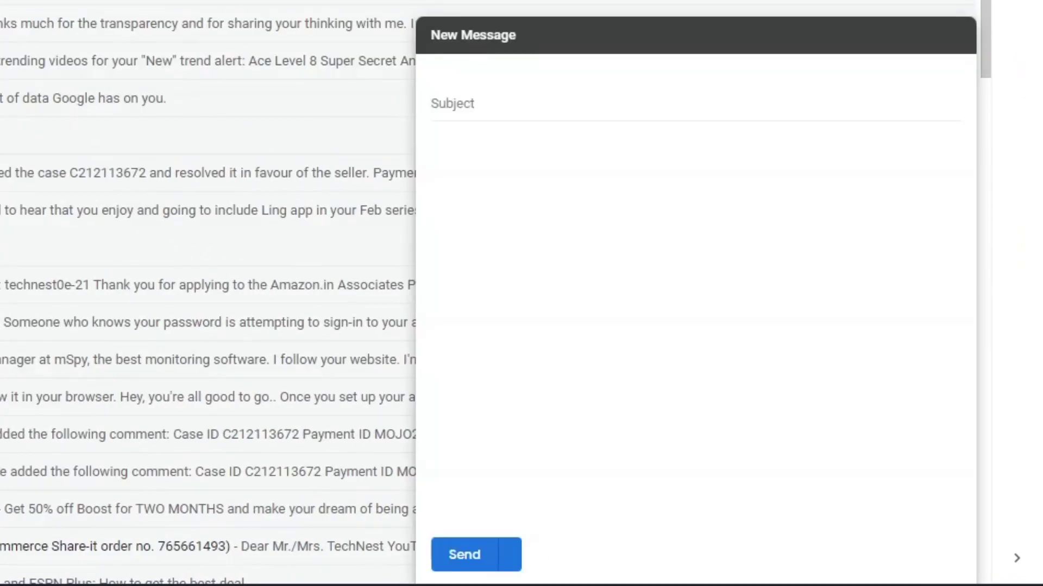
left_click(491, 164)
type("Aap")
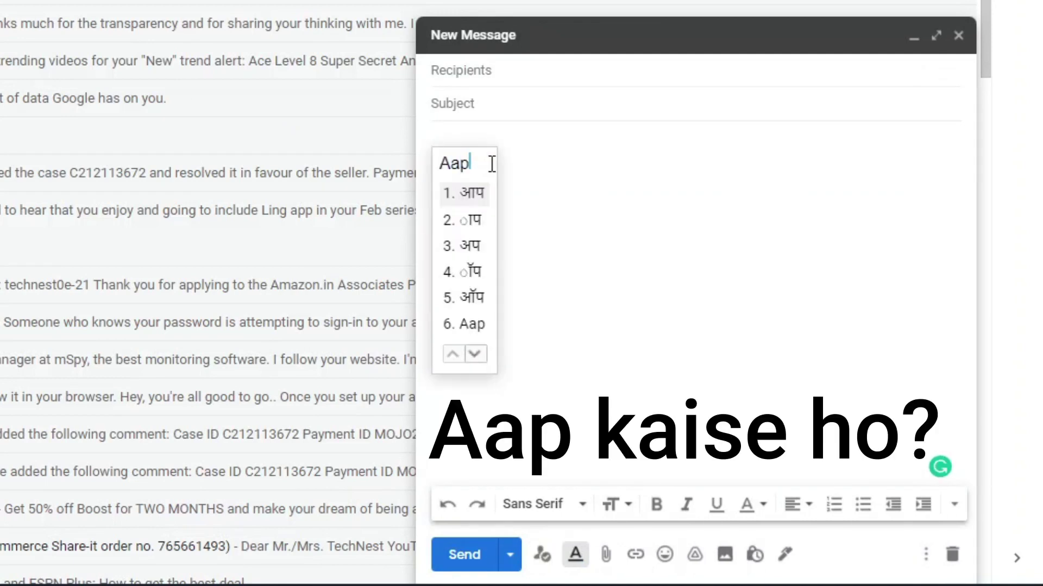
left_click(481, 197)
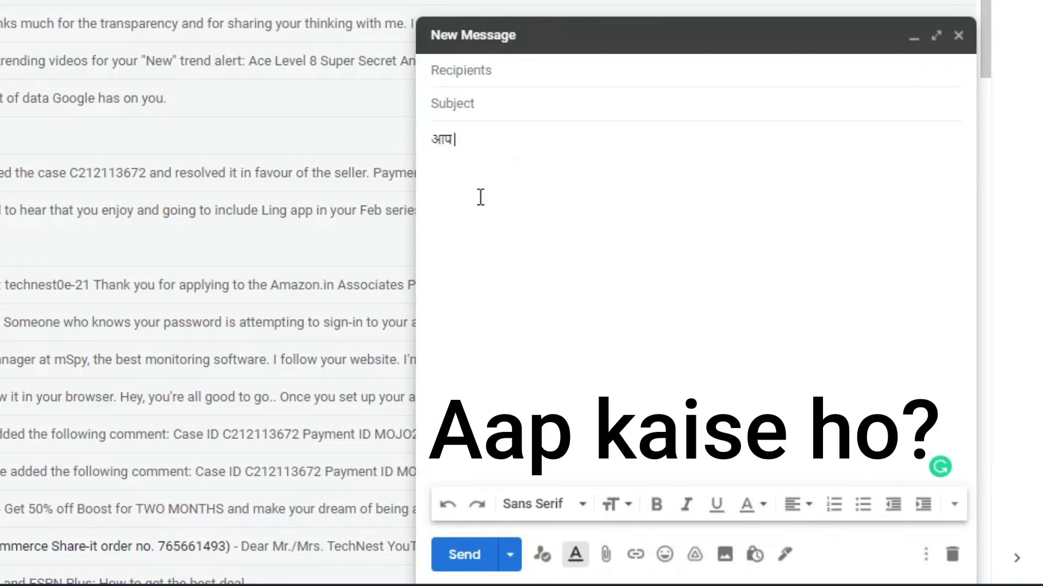
type("kaise")
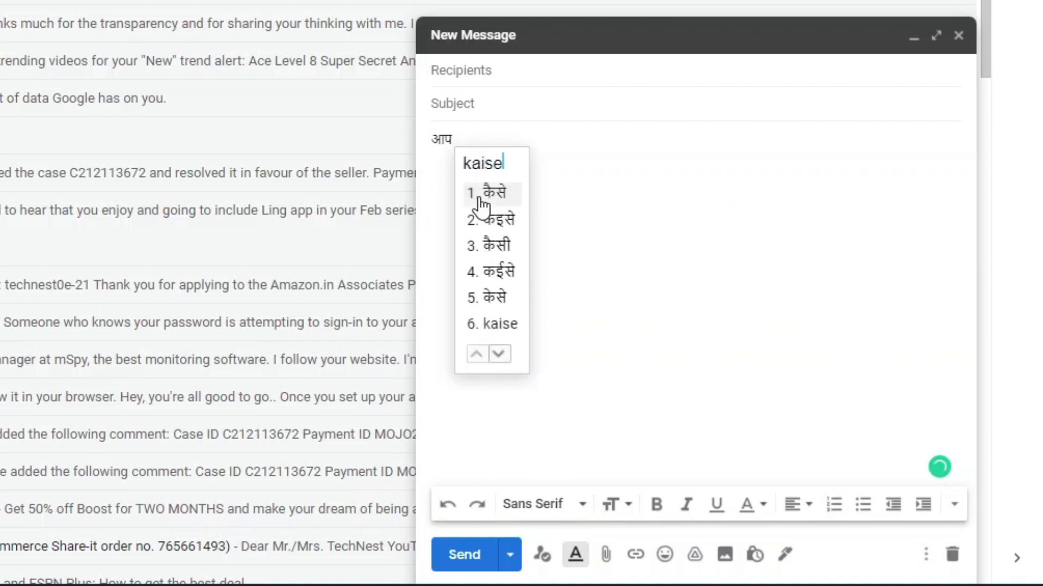
left_click(498, 198)
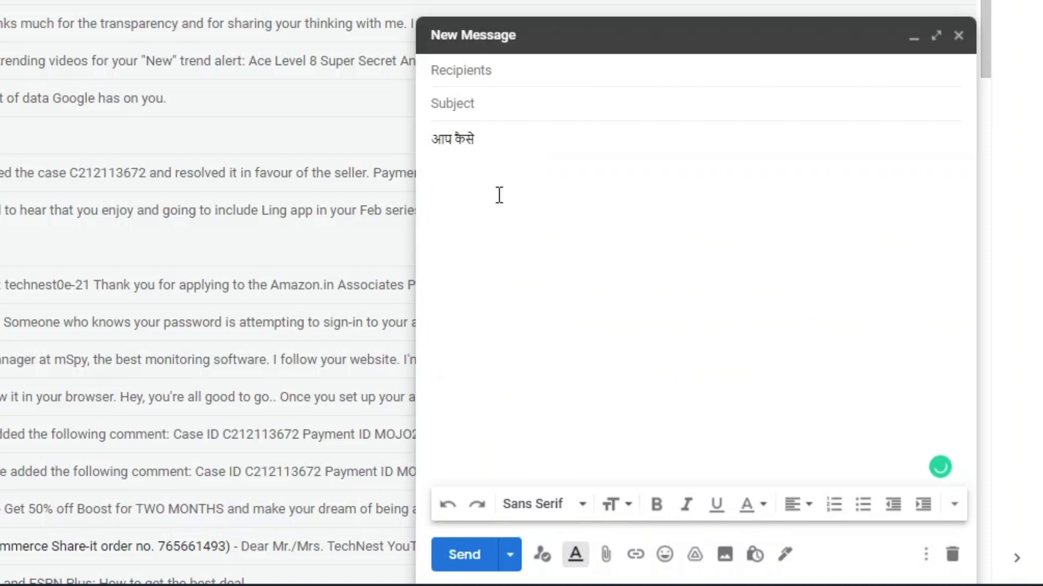
type("ho")
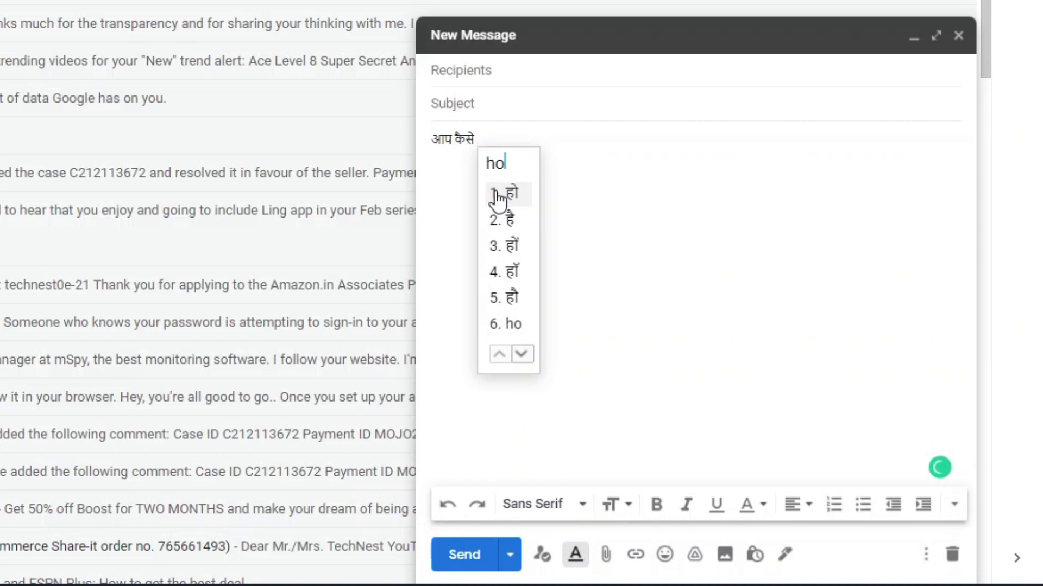
key("space")
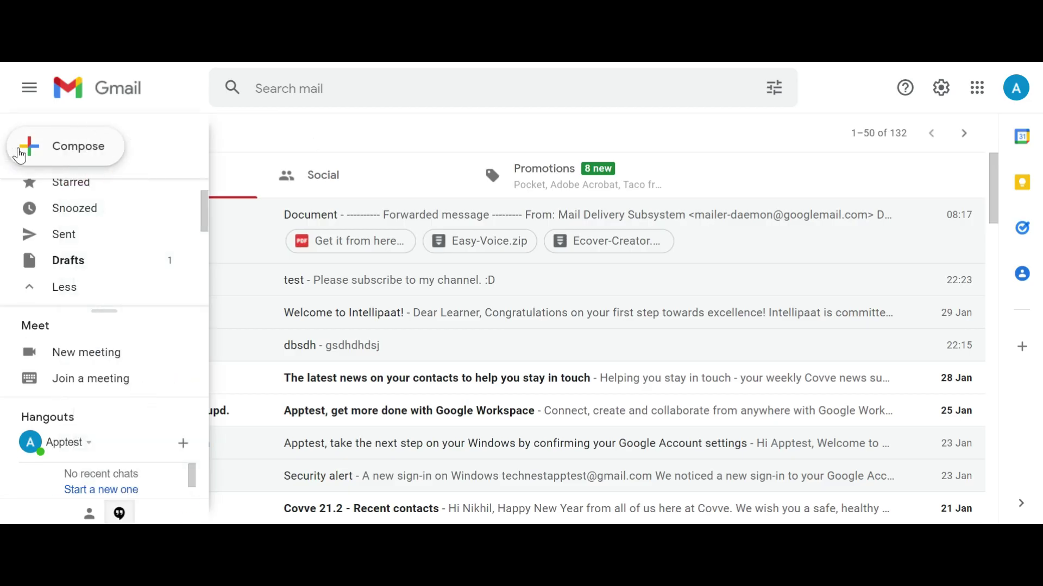
Step: Start a new message with the pasted ABC company letter as body and add the recipient
left_click(37, 157)
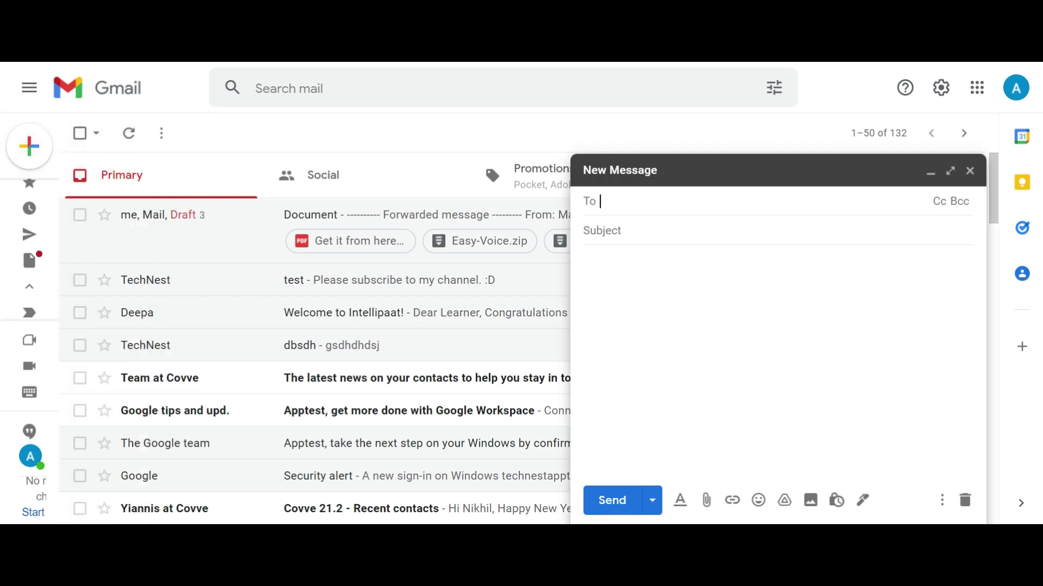
left_click(630, 274)
type("Dear XYZ,  I am sending you the details of ABC company which is highly confidential. Please do not share the details with anyone. Regards, DEF")
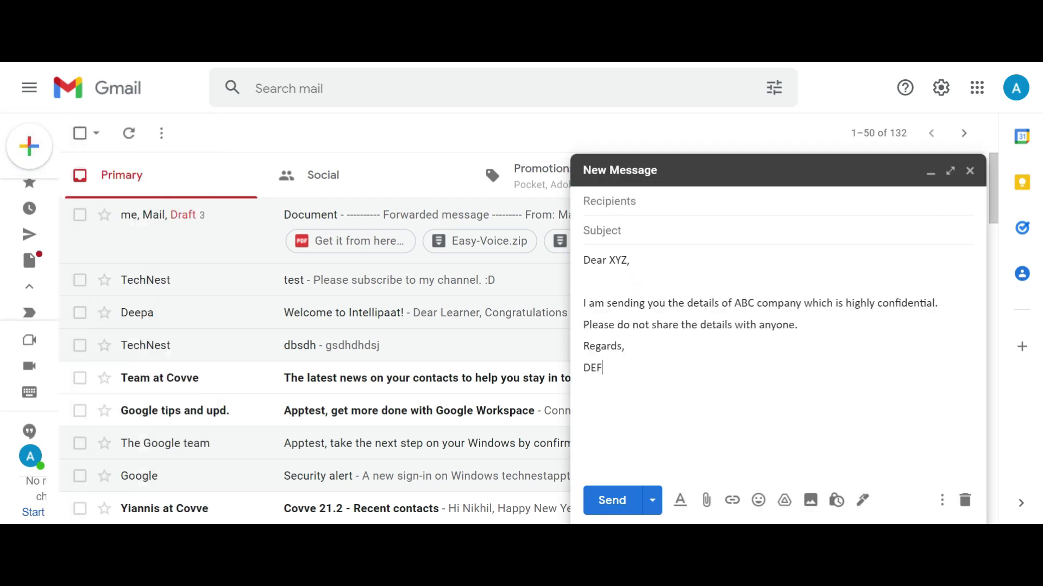
left_click(671, 201)
key("ctrl+v")
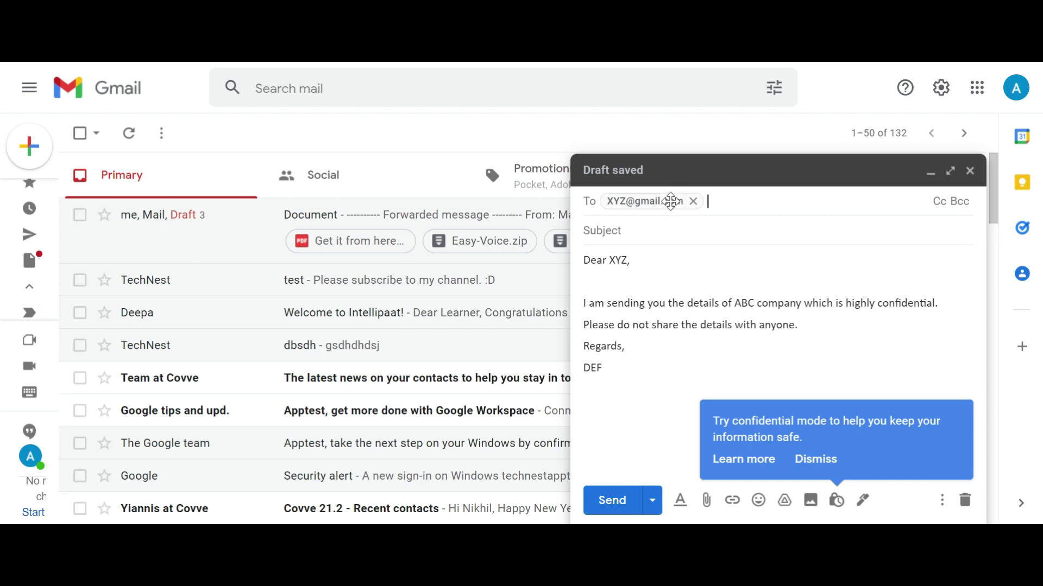
left_click(589, 242)
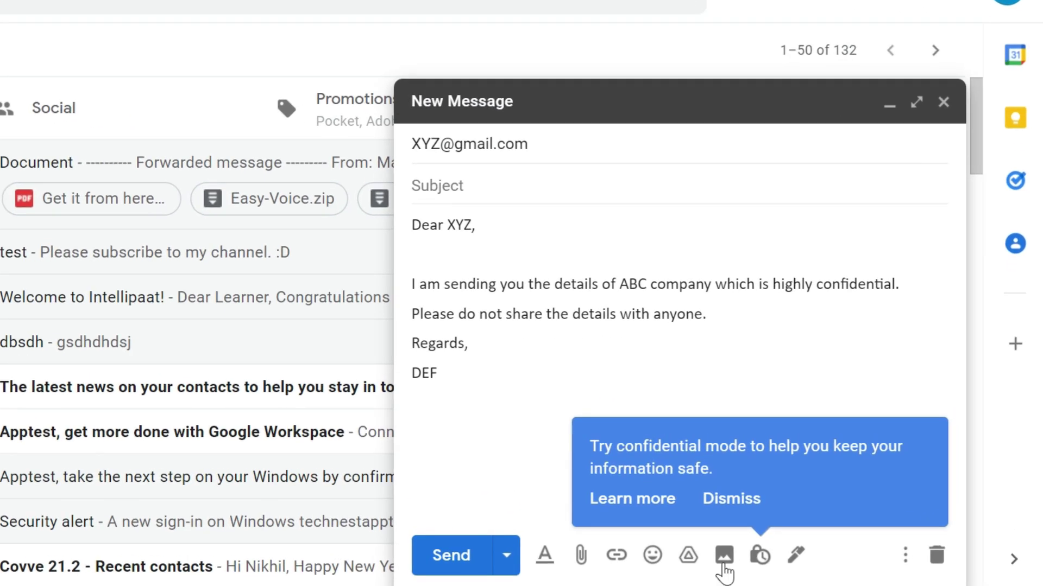
Step: Turn on confidential mode with 1-day expiry and SMS passcode, and save it
left_click(762, 558)
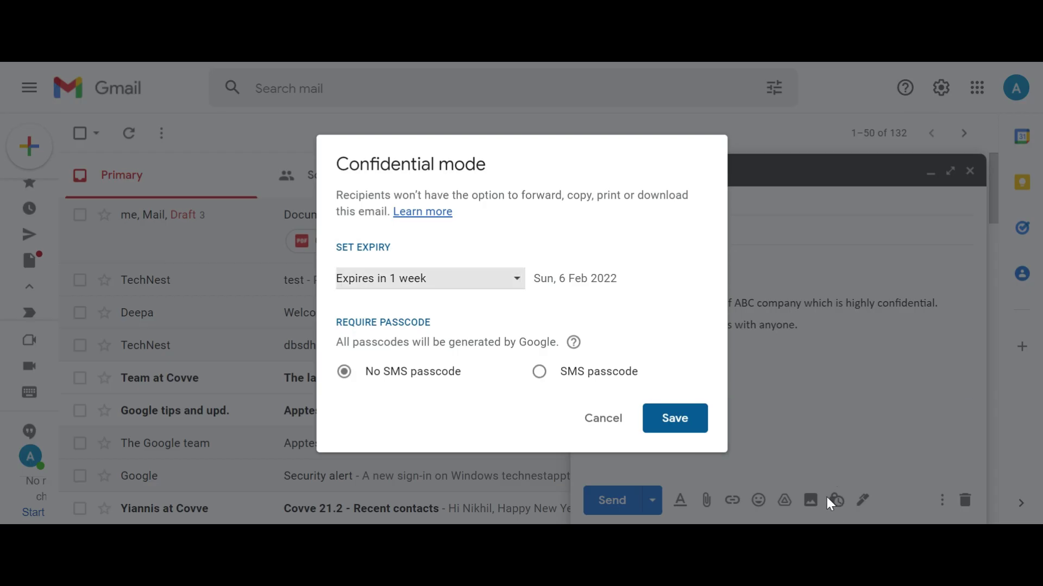
left_click(443, 281)
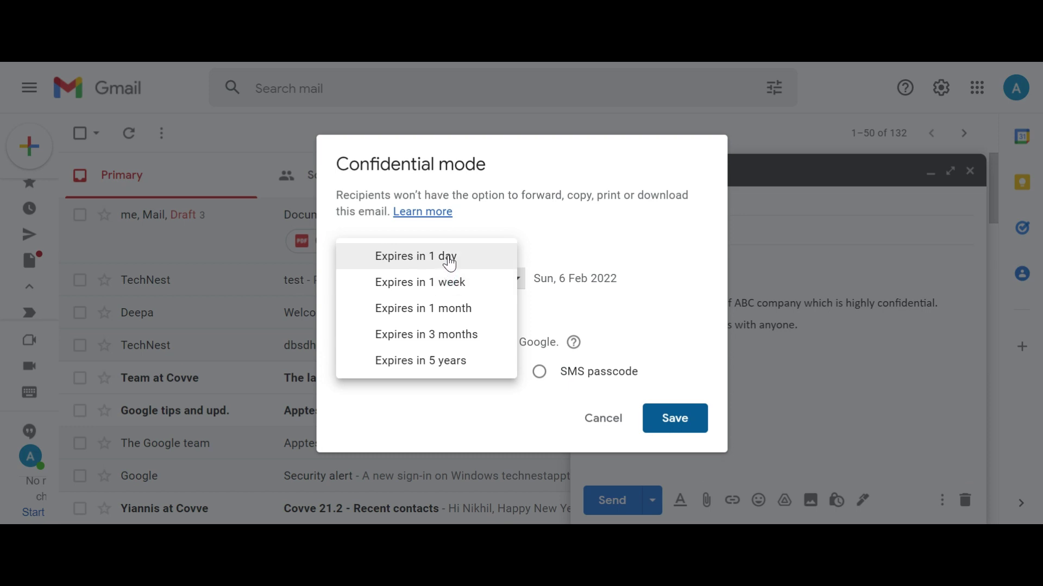
left_click(450, 258)
left_click_drag(451, 259, 575, 342)
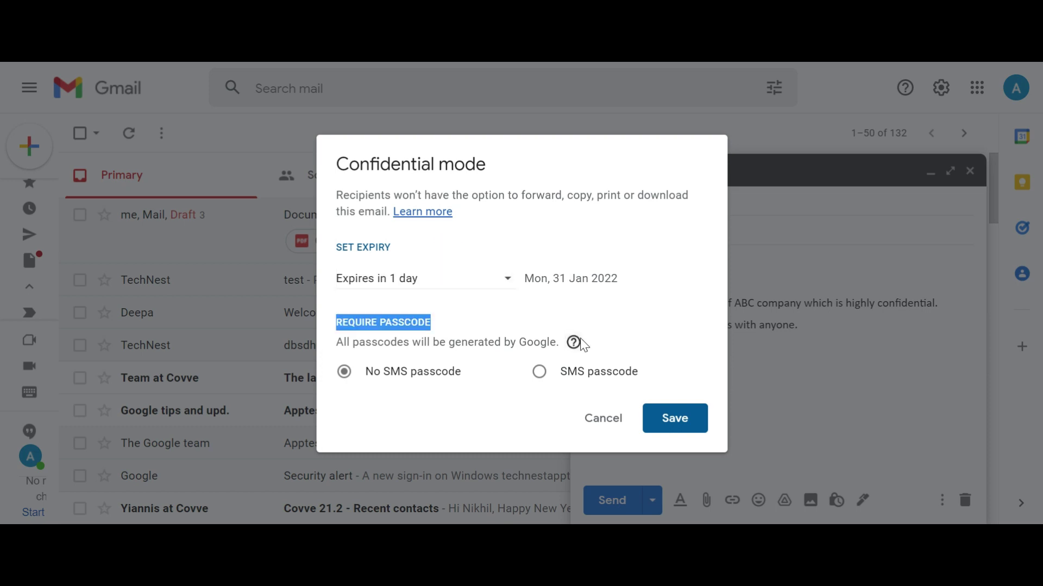
mouse_move(580, 342)
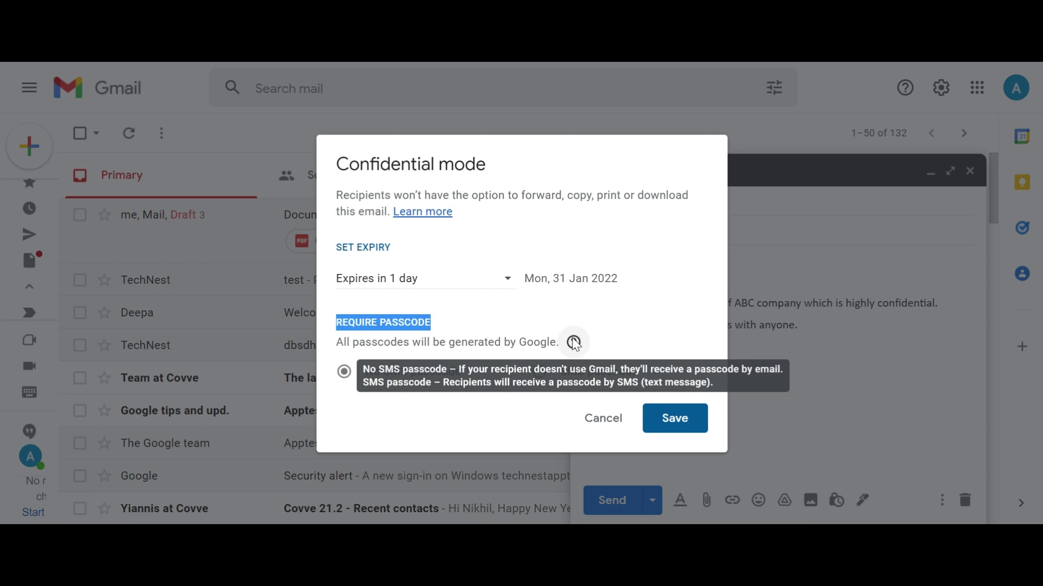
left_click(608, 319)
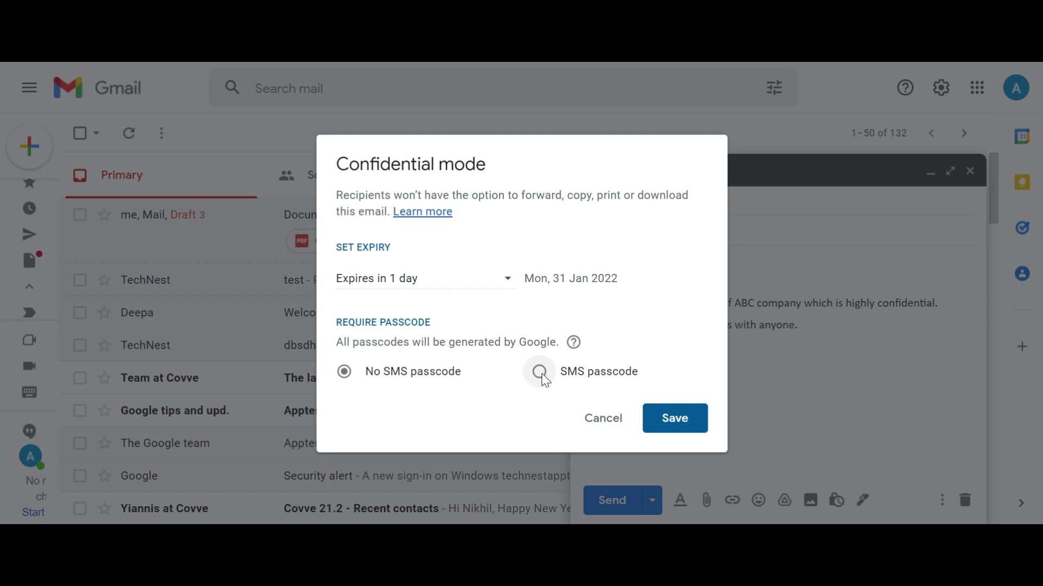
left_click(540, 372)
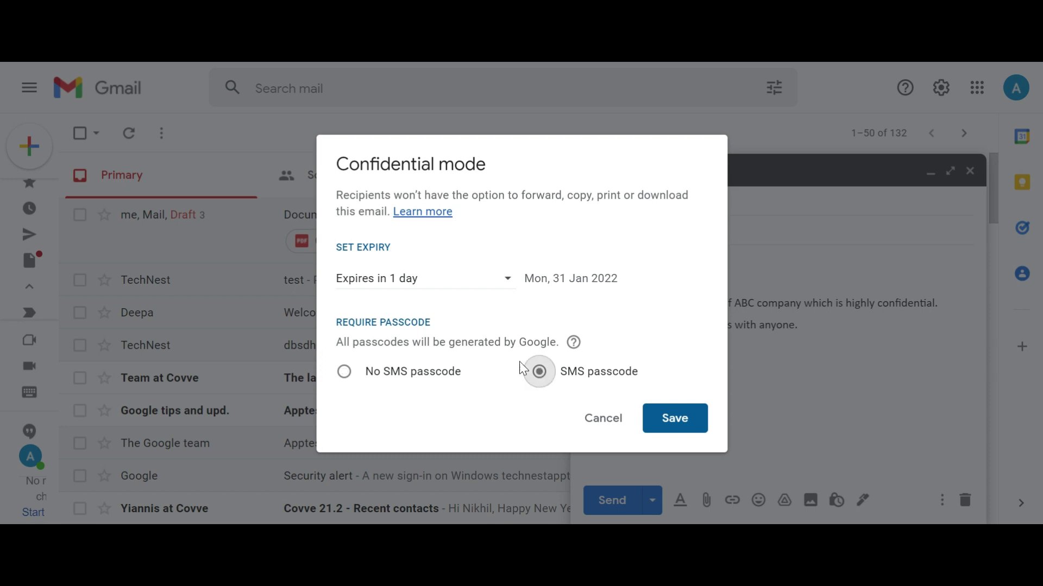
left_click_drag(442, 323, 342, 323)
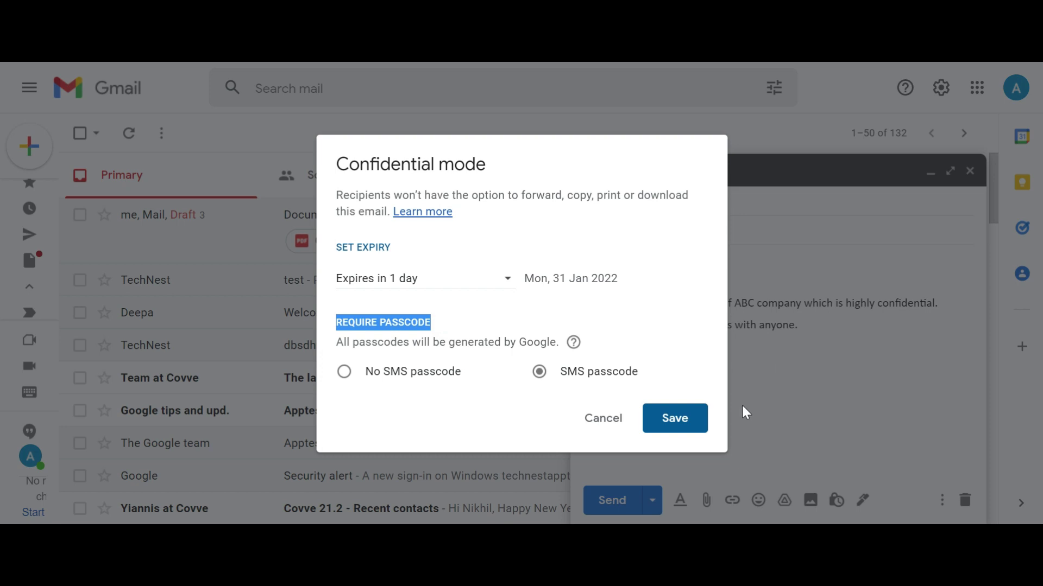
left_click(676, 419)
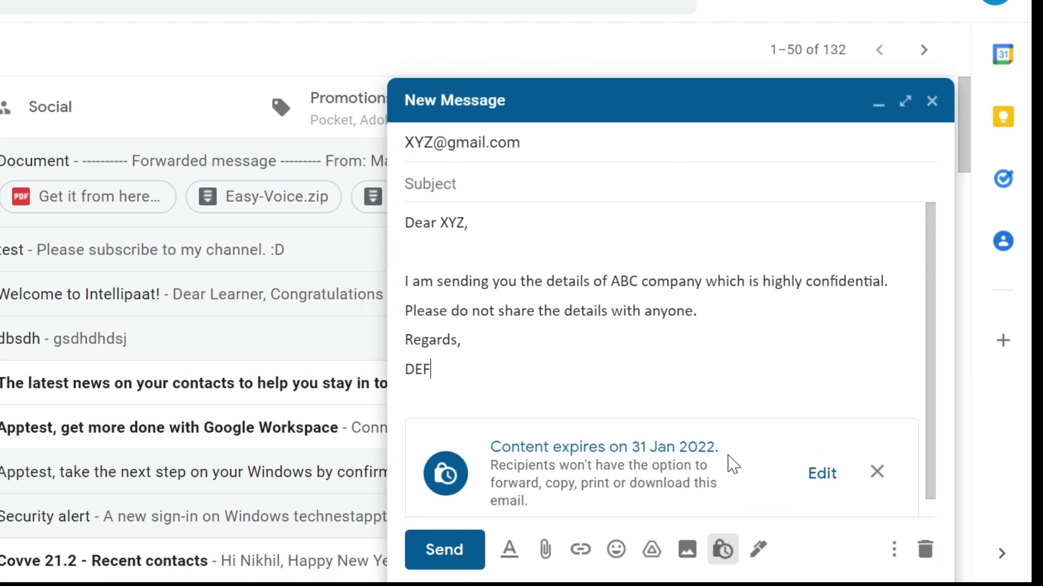
Step: Point out the expiry notice, then send the confidential message with the recipient's India (+91) phone number
scroll(823, 437, "down", 1)
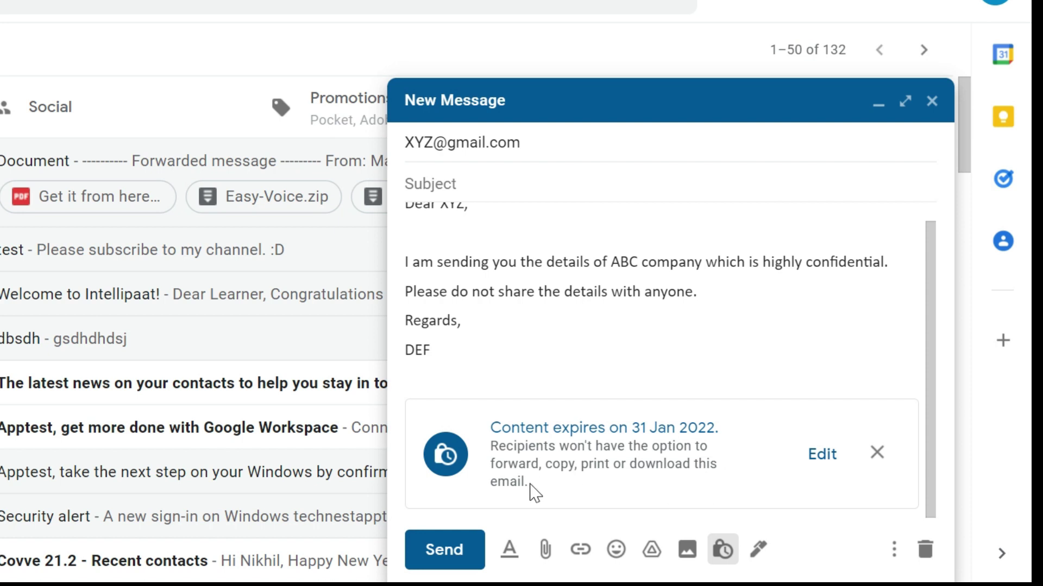
left_click_drag(535, 493, 488, 429)
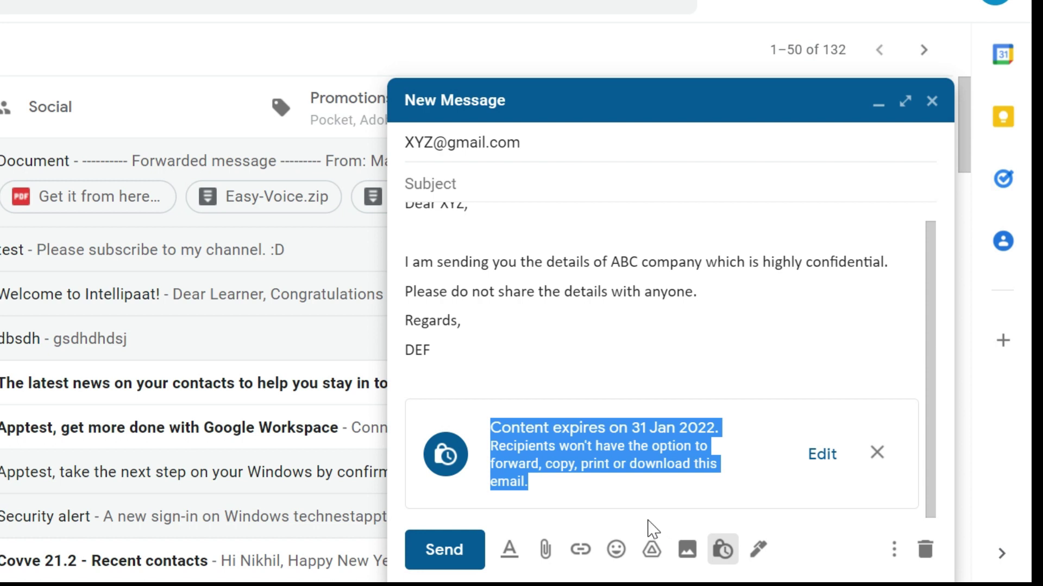
left_click(468, 552)
left_click(97, 299)
left_click(162, 349)
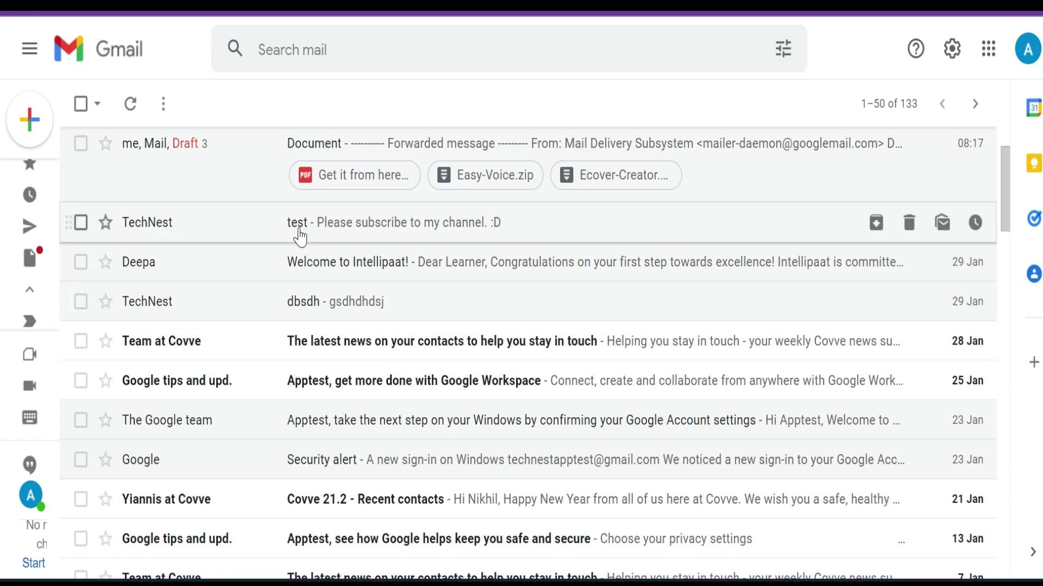
Step: Read the TechNest test email, page to the older Welcome to Intellipaat! message, then return to the inbox
left_click_drag(319, 223, 408, 237)
left_click(470, 223)
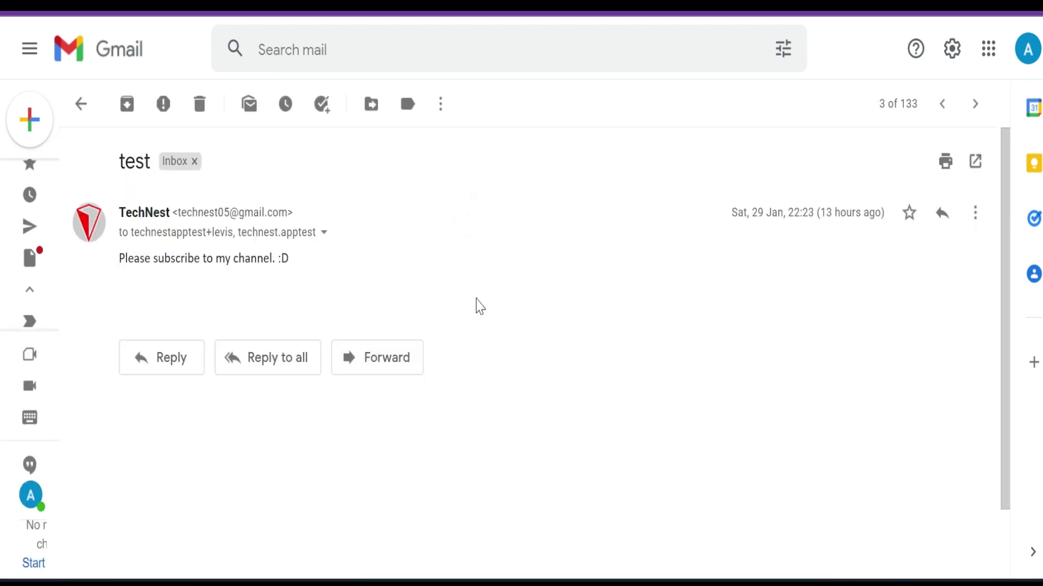
left_click_drag(319, 261, 116, 270)
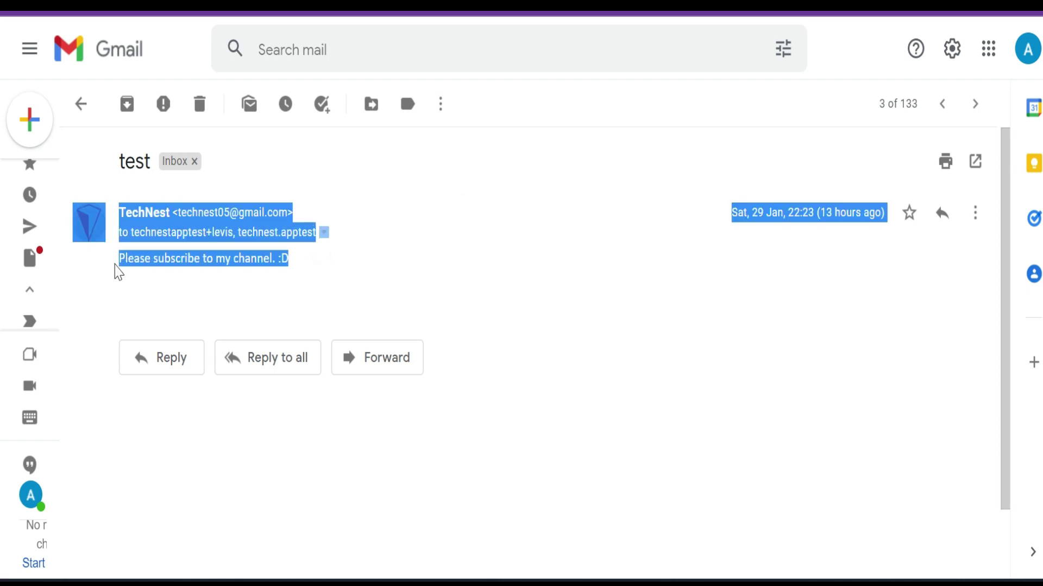
left_click(312, 284)
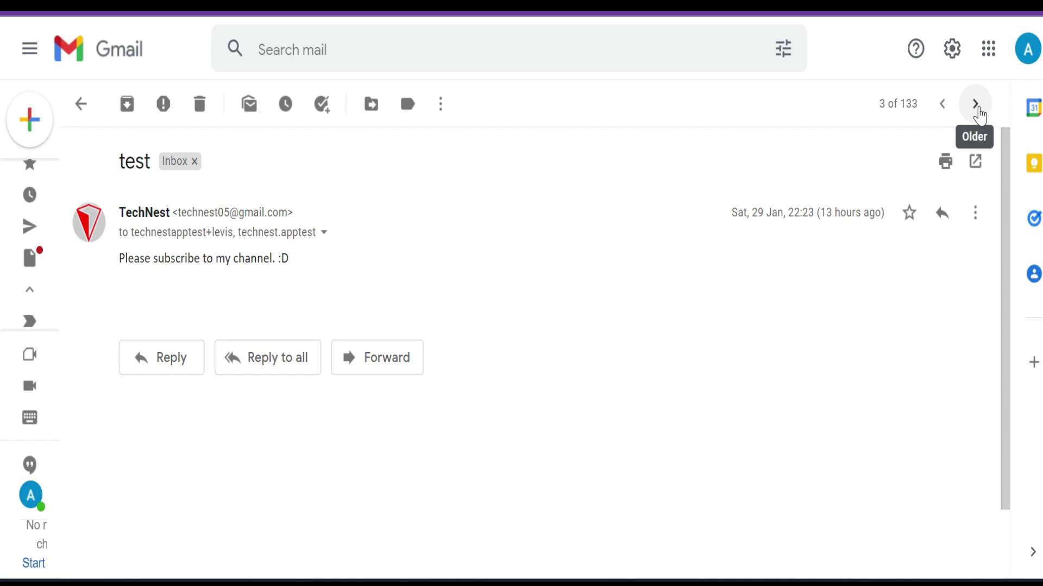
left_click(976, 105)
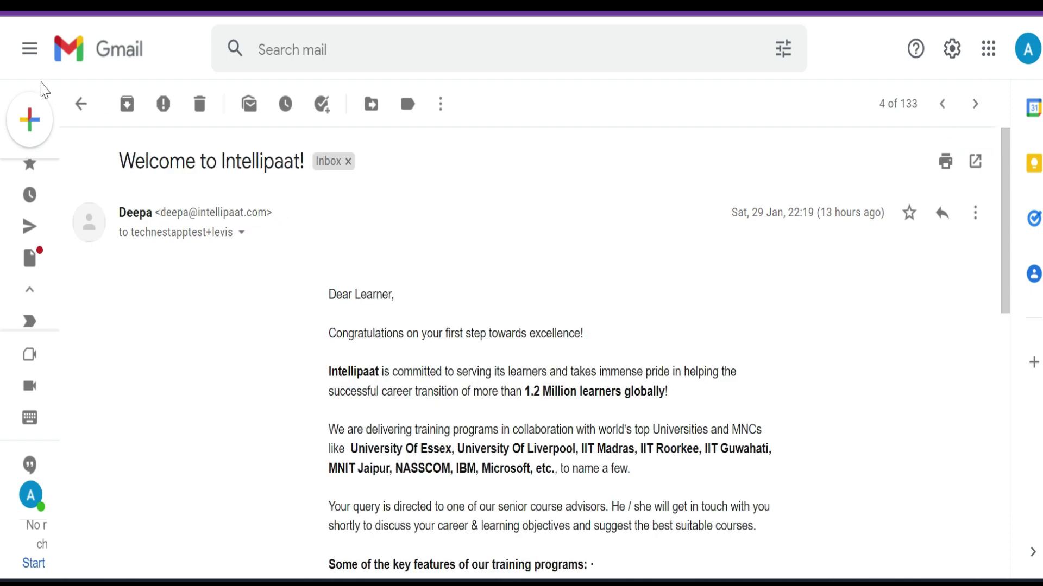
left_click(79, 108)
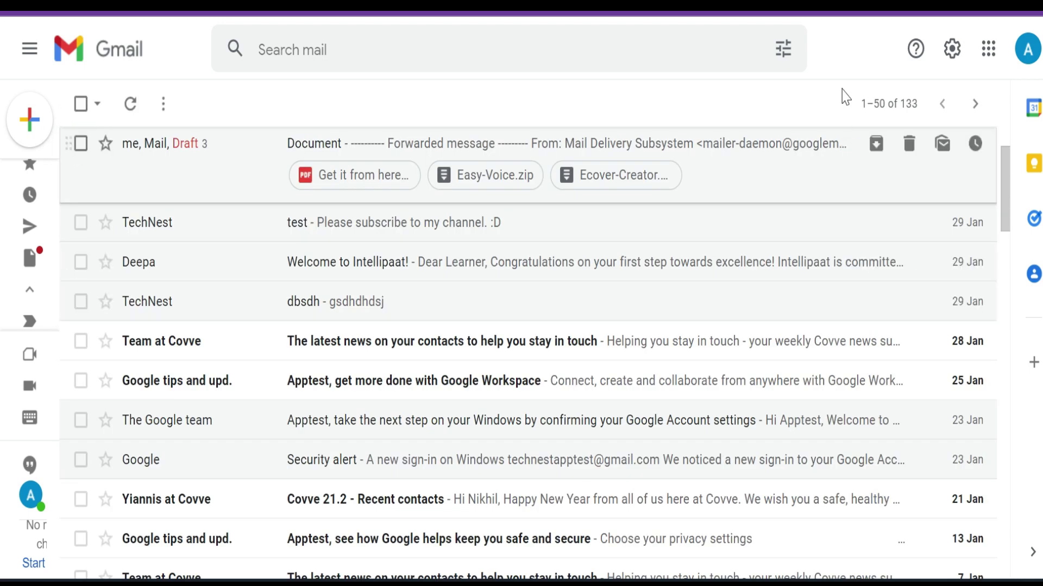
Step: Set the reading pane to Right of inbox and reload Gmail to apply it
left_click(952, 50)
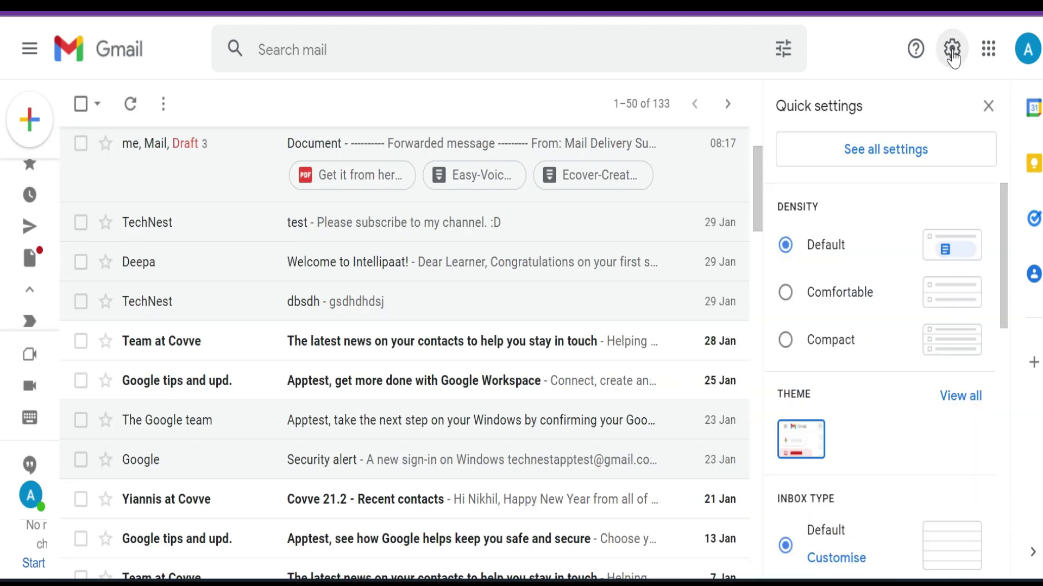
scroll(861, 200, "down", 5)
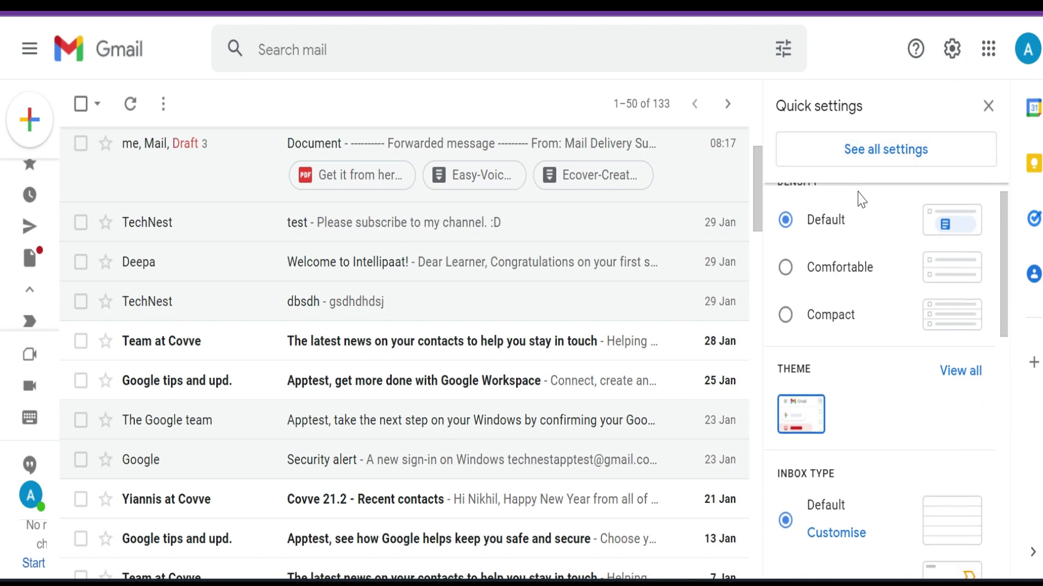
scroll(861, 200, "down", 7)
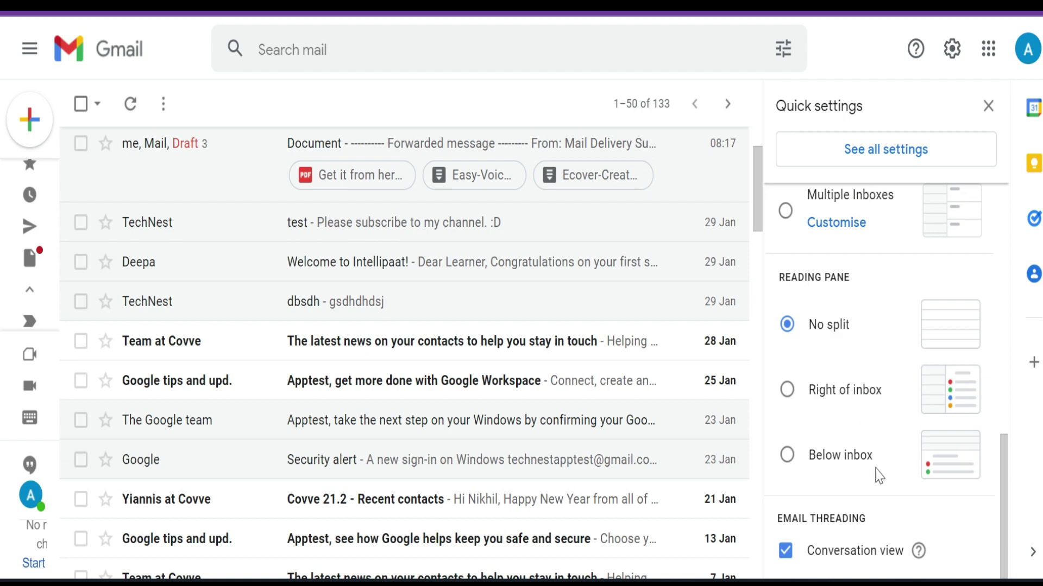
left_click(785, 392)
left_click(678, 343)
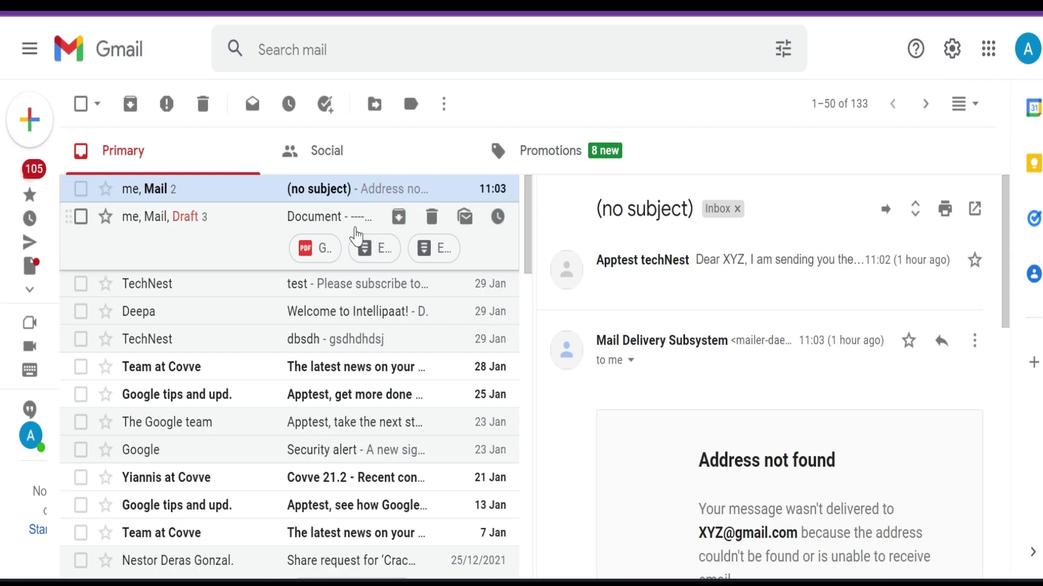
Step: Preview the Welcome to Intellipaat! email in the right pane and scroll to its end
scroll(706, 396, "down", 5)
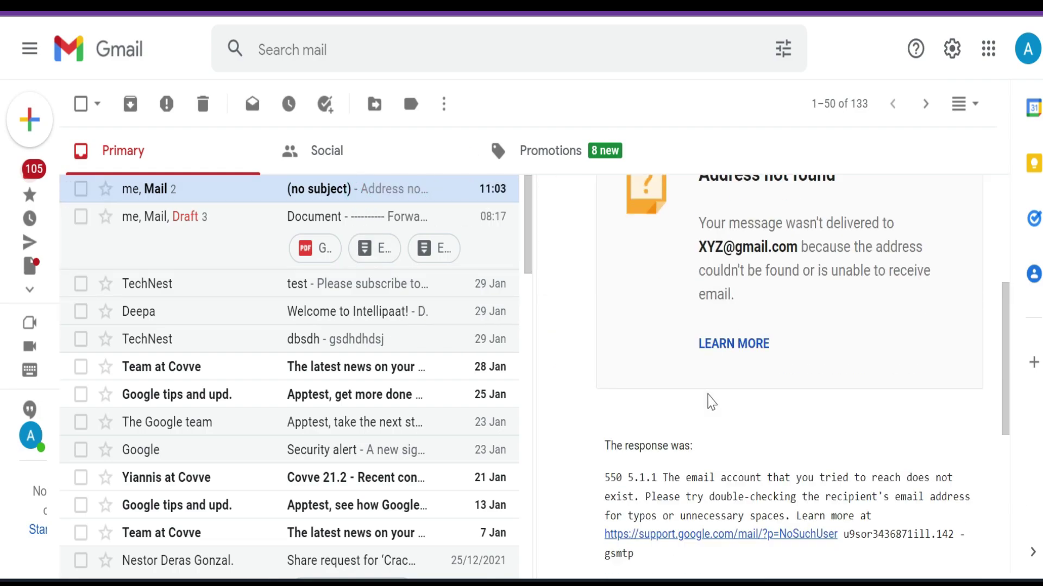
left_click(328, 313)
scroll(757, 413, "down", 3)
scroll(756, 414, "down", 10)
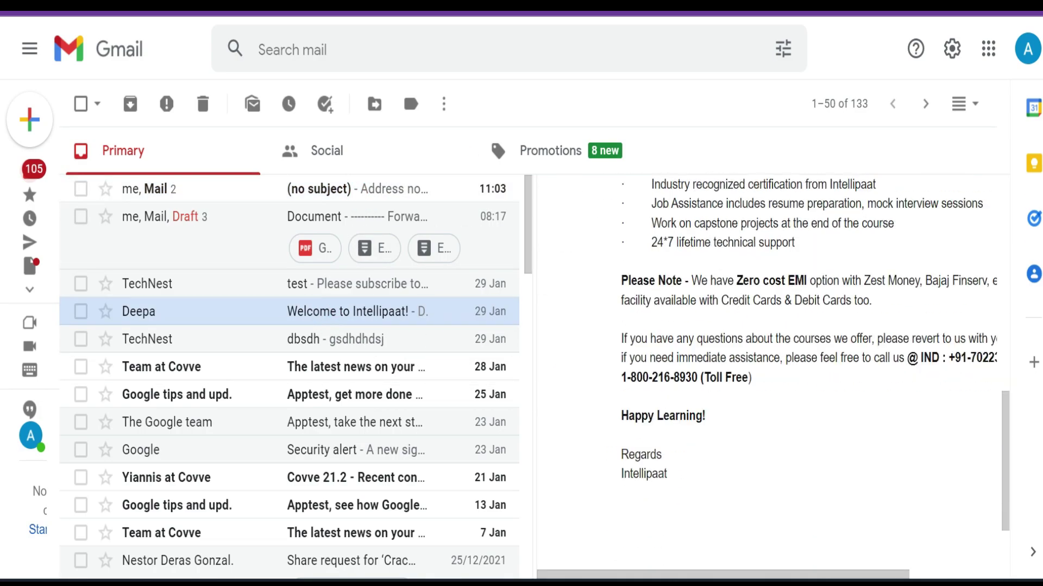
Step: Switch the reading pane to Below inbox in Quick settings
left_click(952, 50)
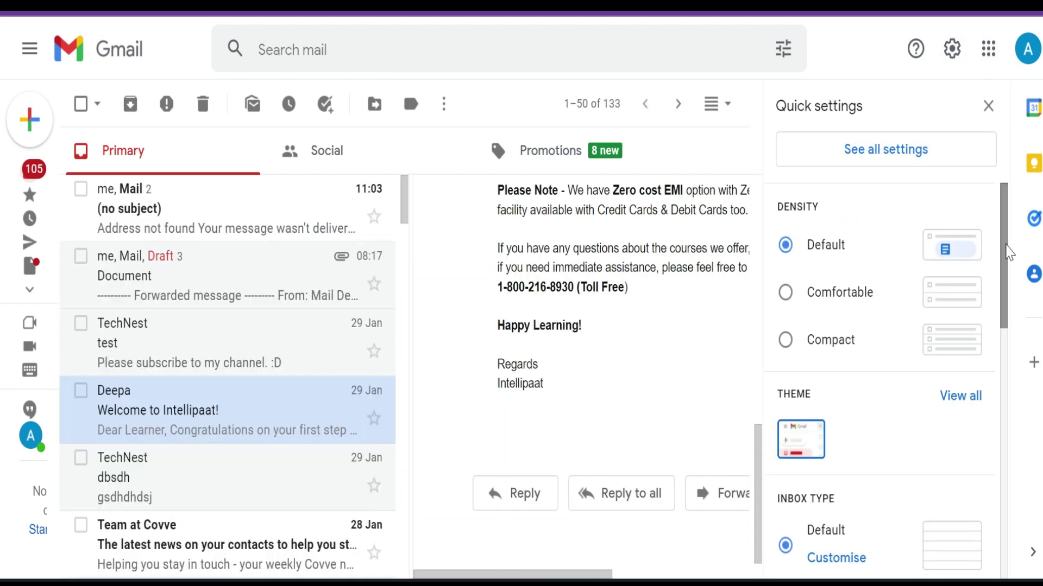
scroll(919, 330, "down", 5)
scroll(919, 330, "down", 5)
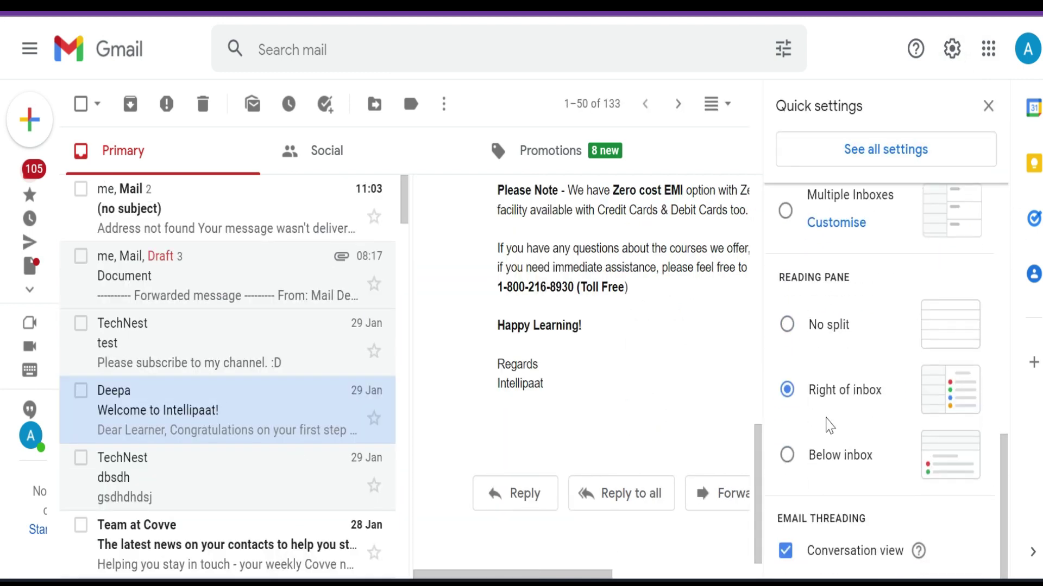
left_click(787, 456)
Step: Read the Covve 21.2 - Recent contacts and Google privacy and safety tips emails in the lower pane
scroll(564, 392, "down", 3)
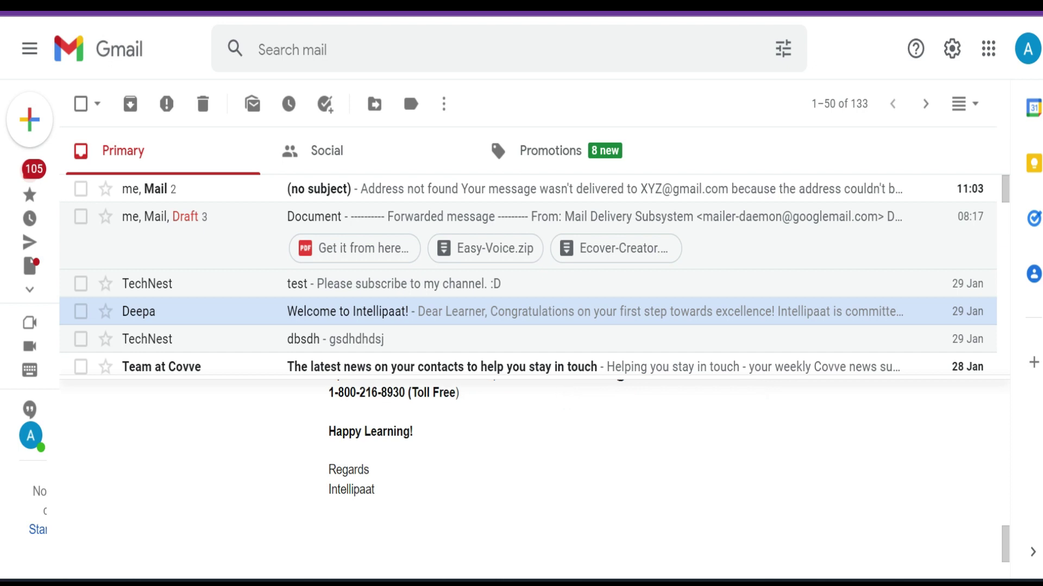
scroll(356, 366, "down", 5)
left_click(324, 289)
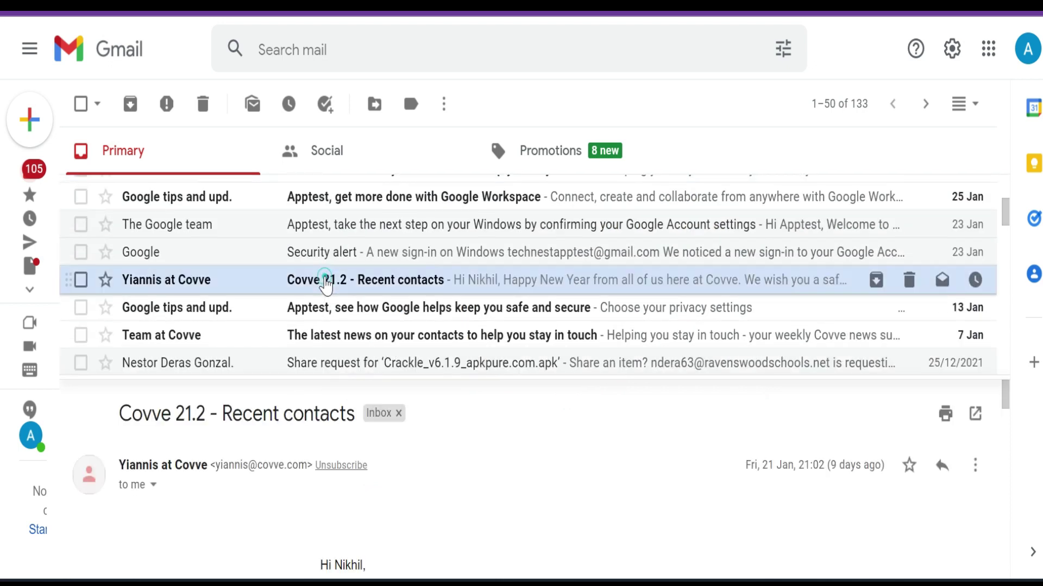
scroll(499, 509, "down", 10)
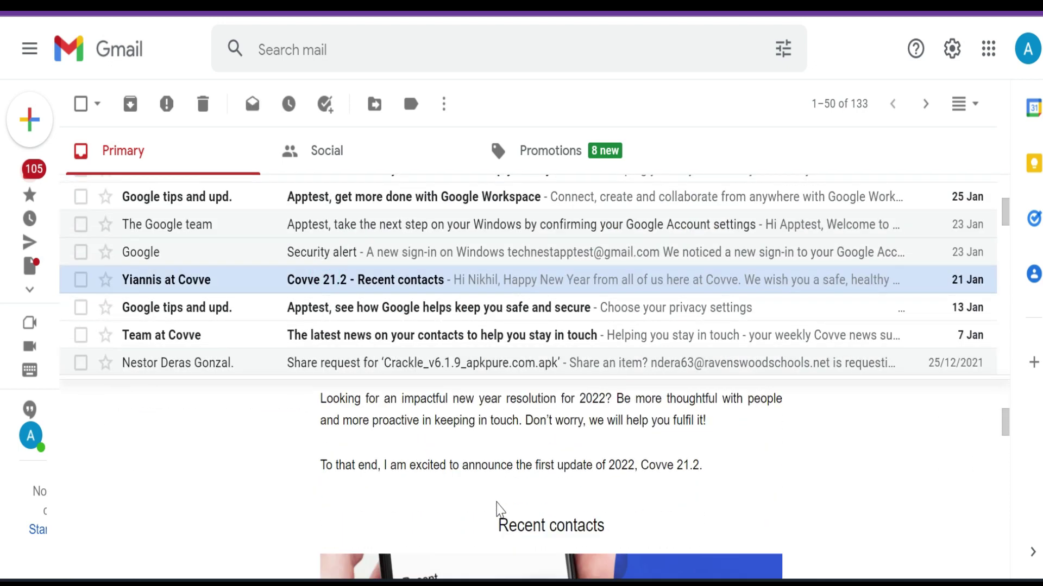
scroll(496, 511, "down", 5)
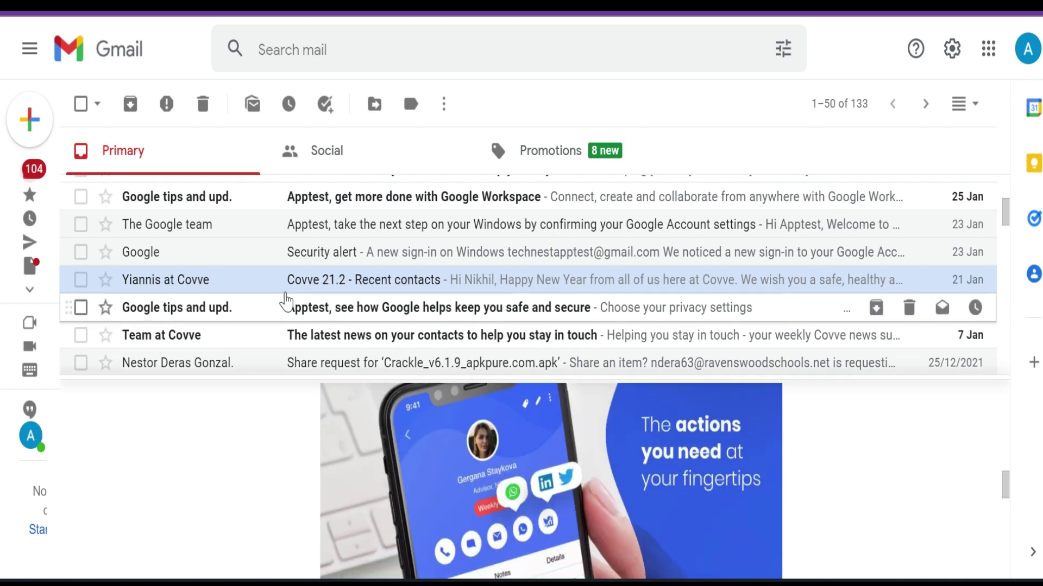
left_click(291, 309)
scroll(550, 485, "down", 10)
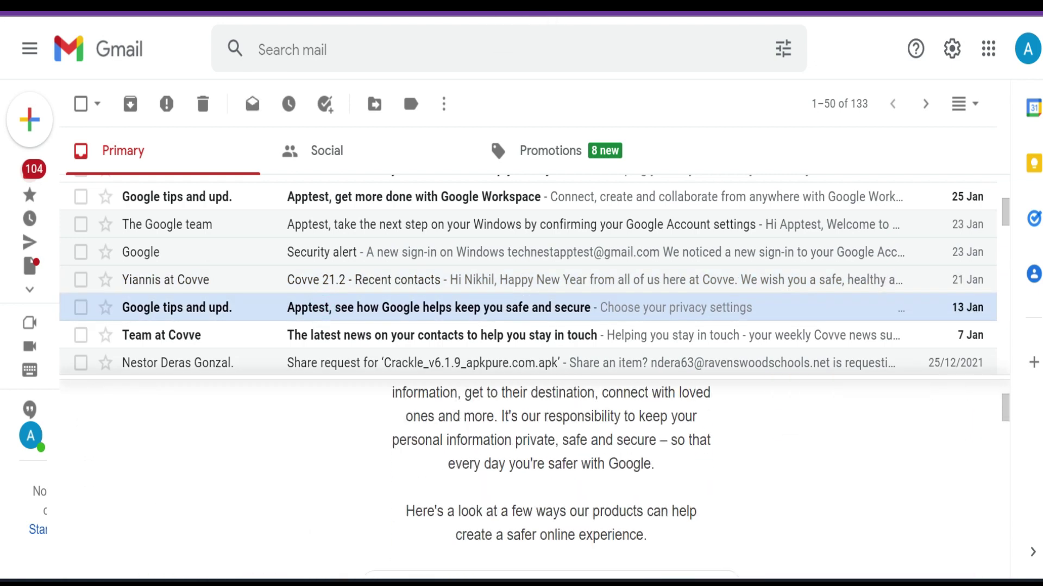
scroll(548, 484, "down", 10)
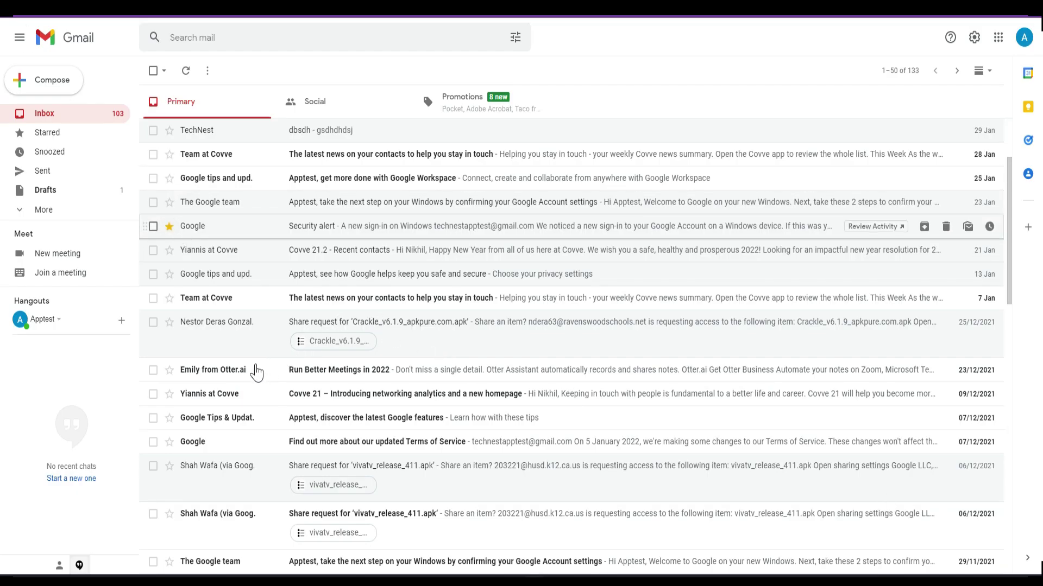
Step: Add stars to four rows: Security alert, Google safety tips, Covve 7 Jan news and Crackle share request
left_click(169, 226)
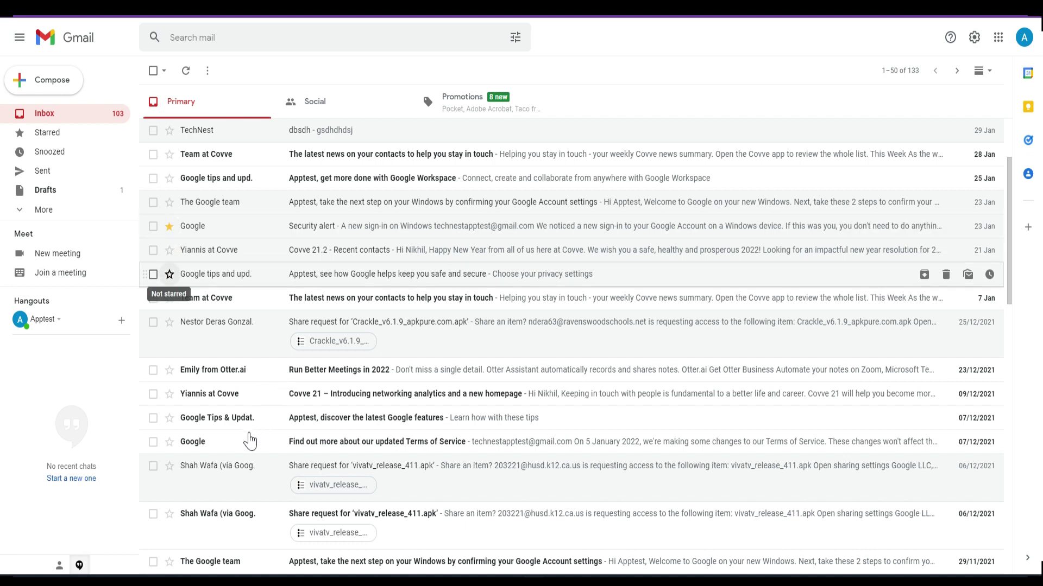
left_click(169, 274)
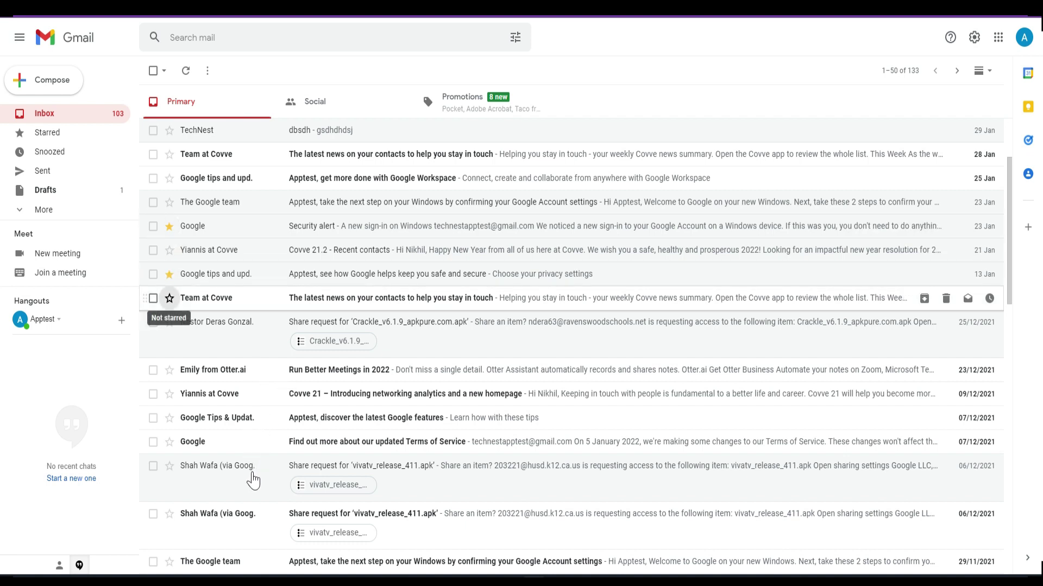
left_click(169, 298)
left_click(169, 322)
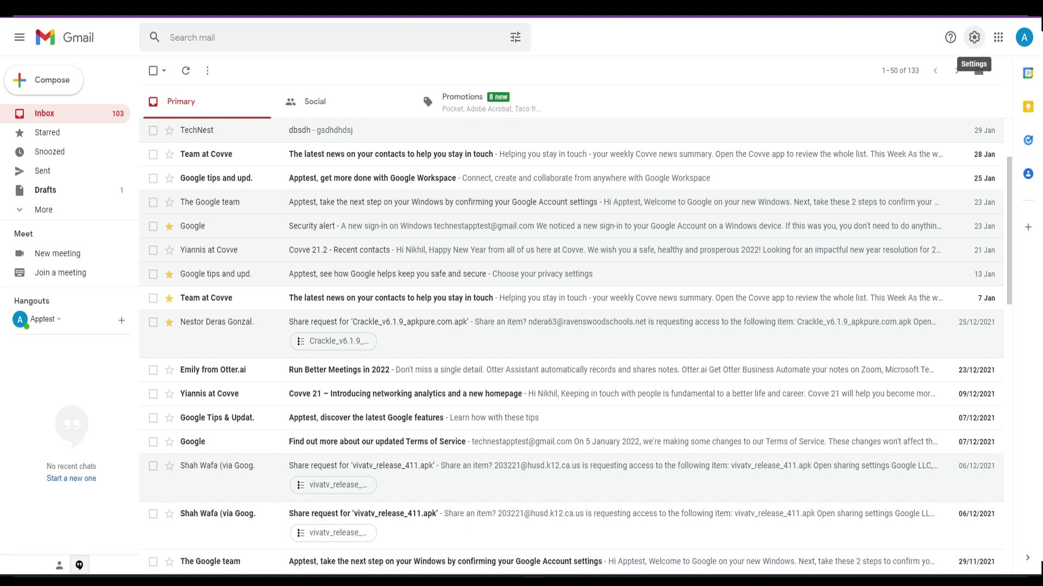
Step: In General settings, switch Stars to the 'all stars' preset and save changes
left_click(973, 37)
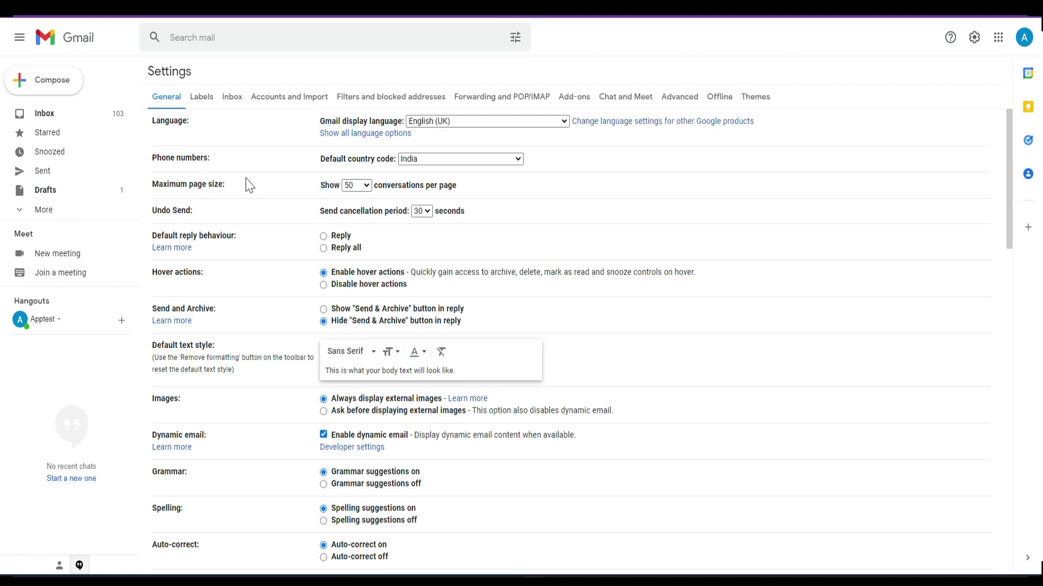
scroll(347, 269, "down", 13)
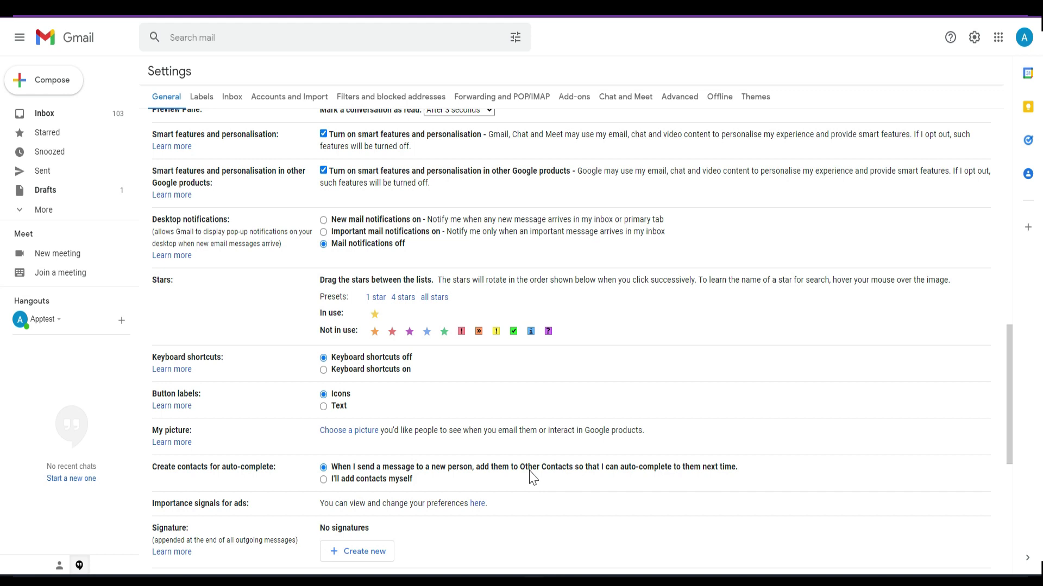
left_click_drag(547, 477, 667, 485)
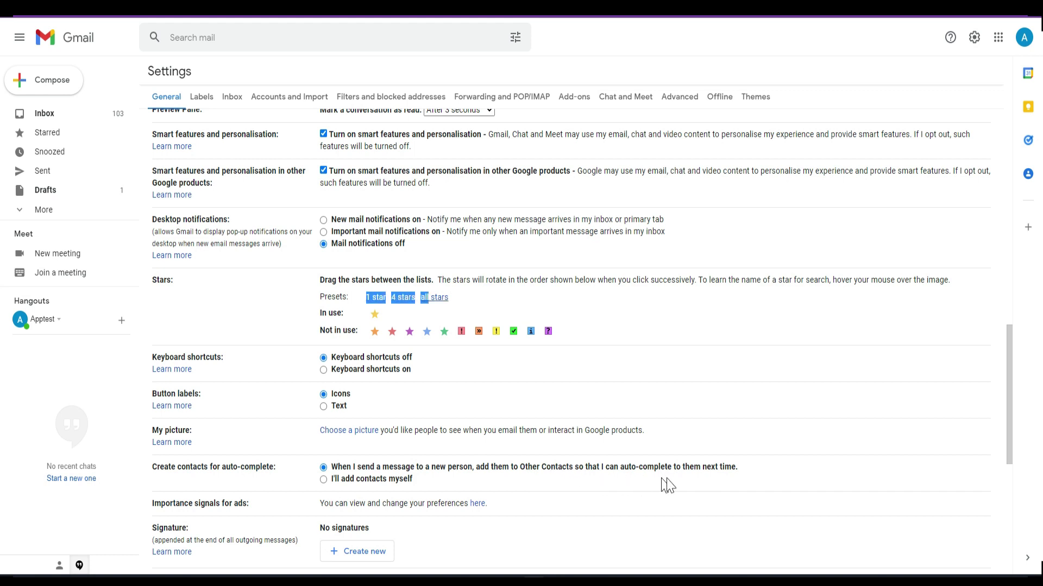
left_click(669, 479)
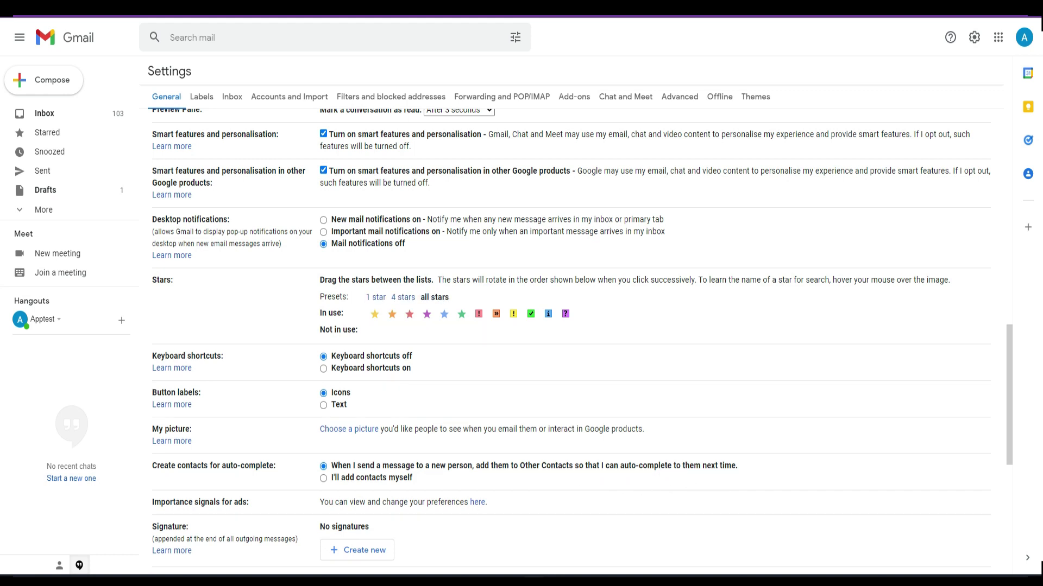
scroll(570, 342, "down", 7)
left_click(553, 510)
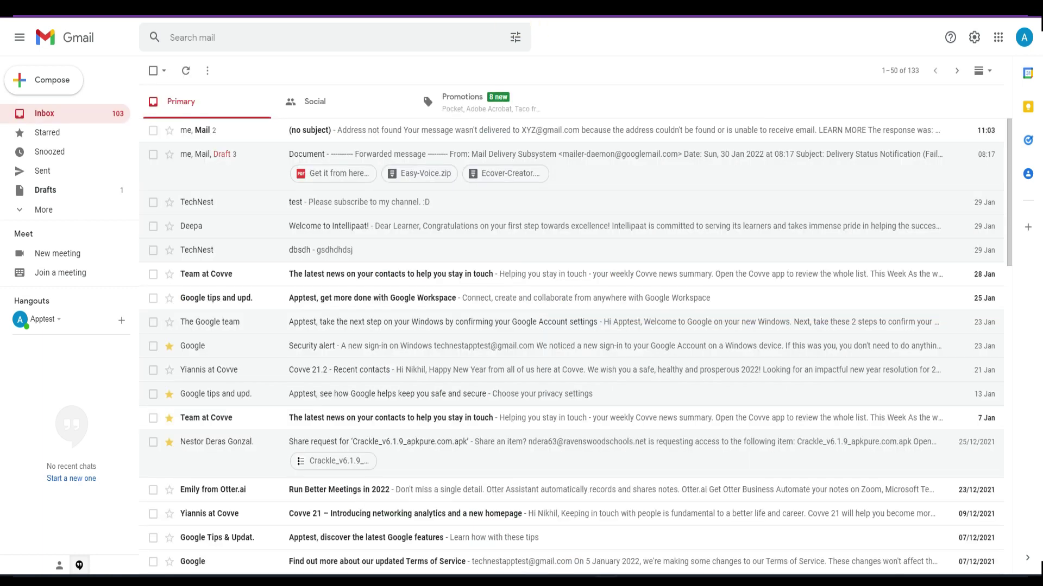
Step: Cycle the Welcome to Intellipaat star through orange, purple, blue and red-bang, settling on green-check
left_click(168, 226)
left_click(169, 226)
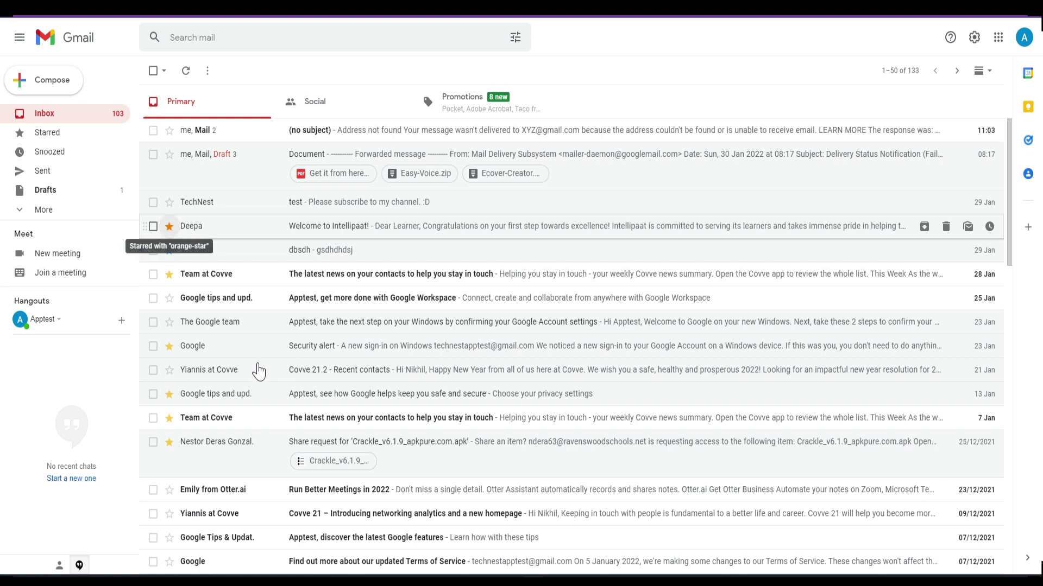
left_click(169, 226)
left_click(169, 226)
left_click(169, 226)
left_click(169, 225)
left_click(169, 226)
left_click(169, 226)
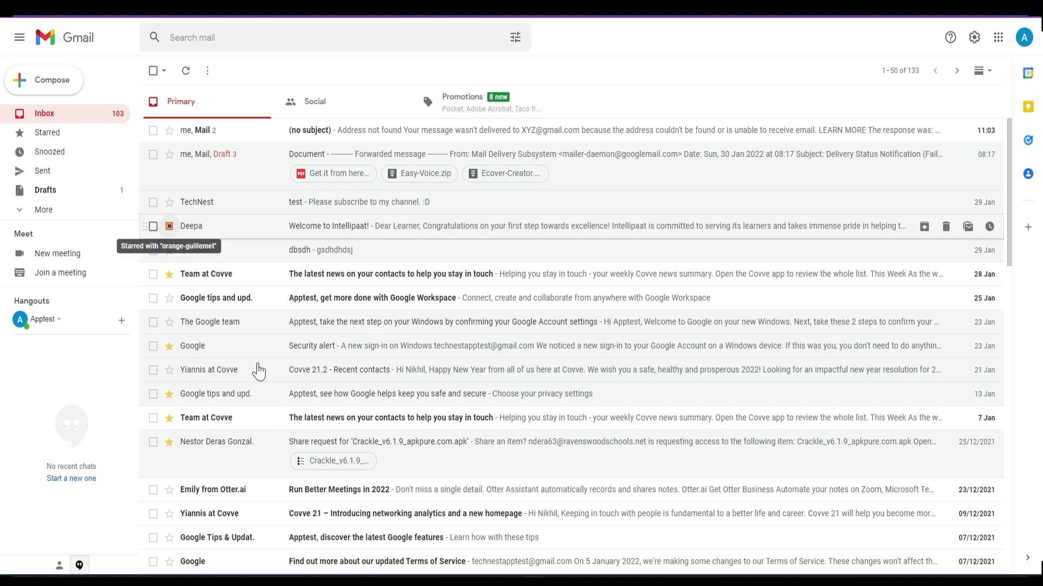
left_click(169, 226)
left_click(169, 226)
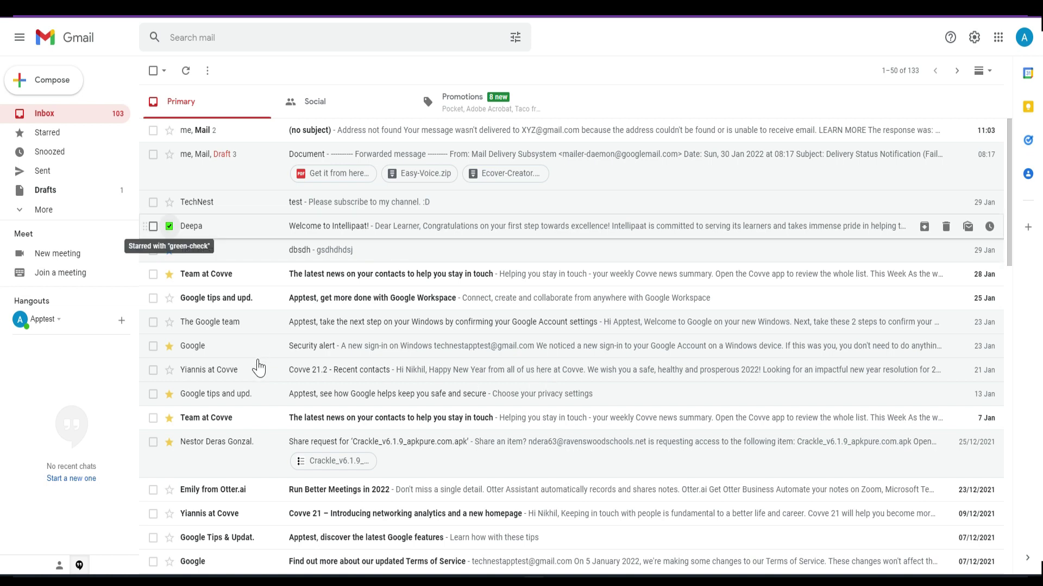
scroll(260, 371, "down", 1)
Step: Open the Starred folder to see the ten emails with their different star types
left_click(47, 132)
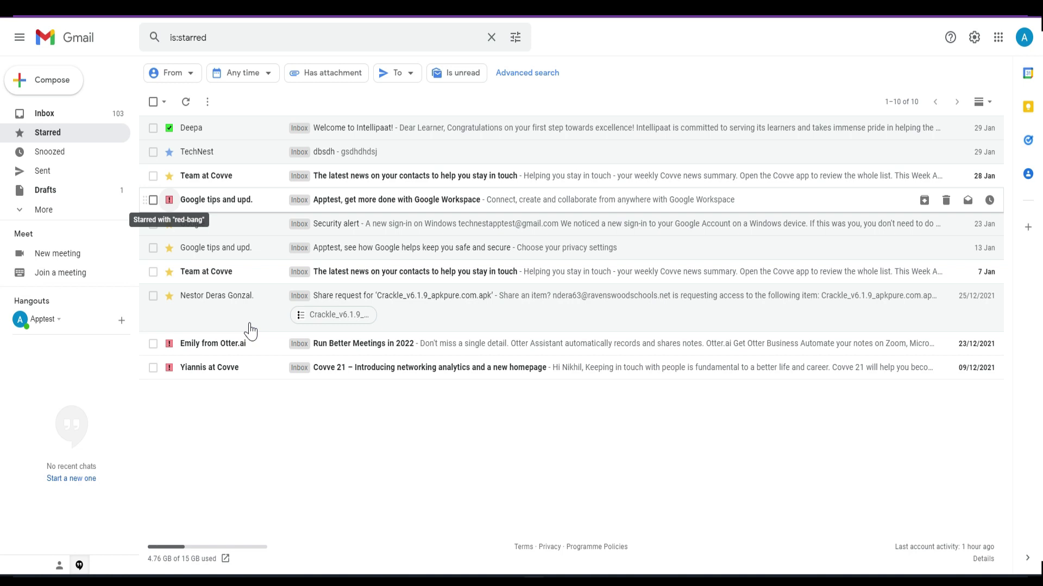
Step: Search 'is:starred has:red-bang' to list the three red-bang starred emails
key("/")
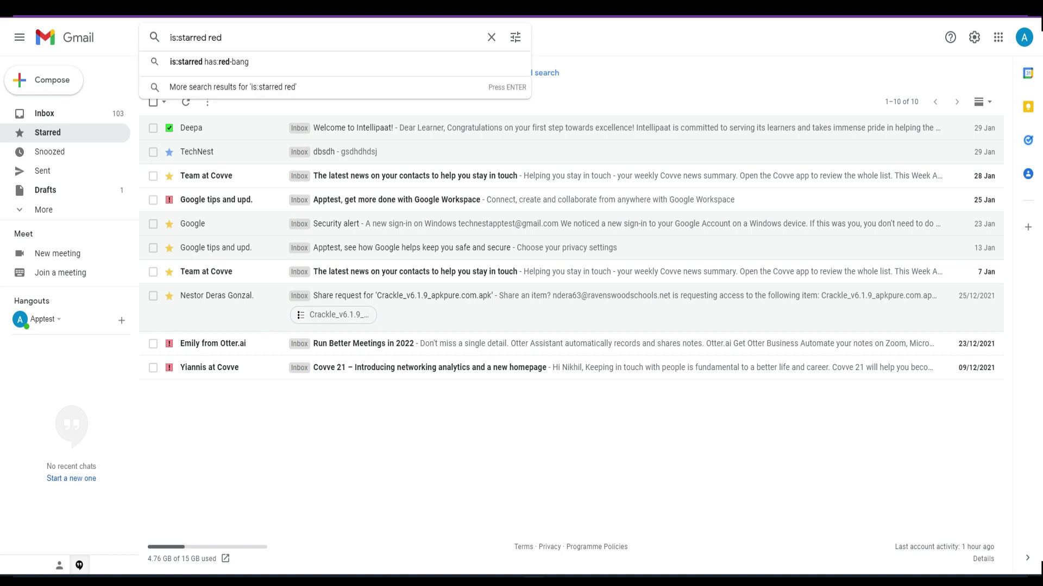
key("Down")
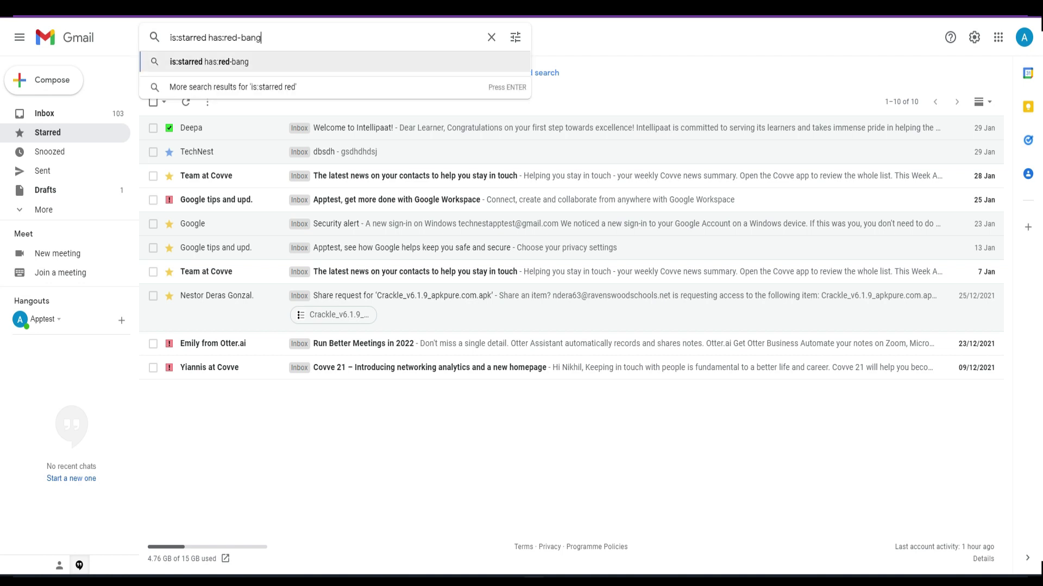
key("Return")
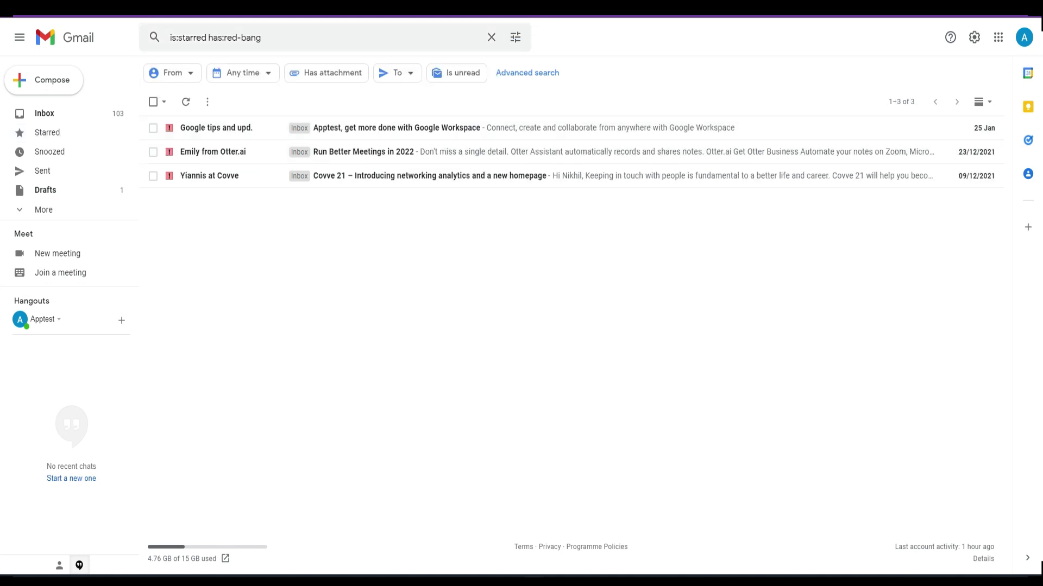